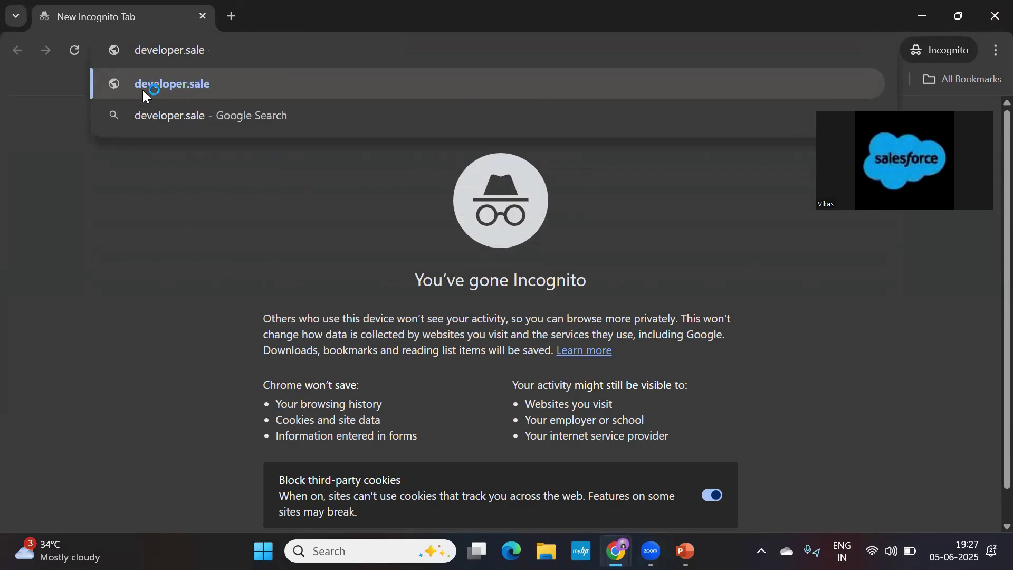
Go to the developer.salesforce.com website
text(rce.com)
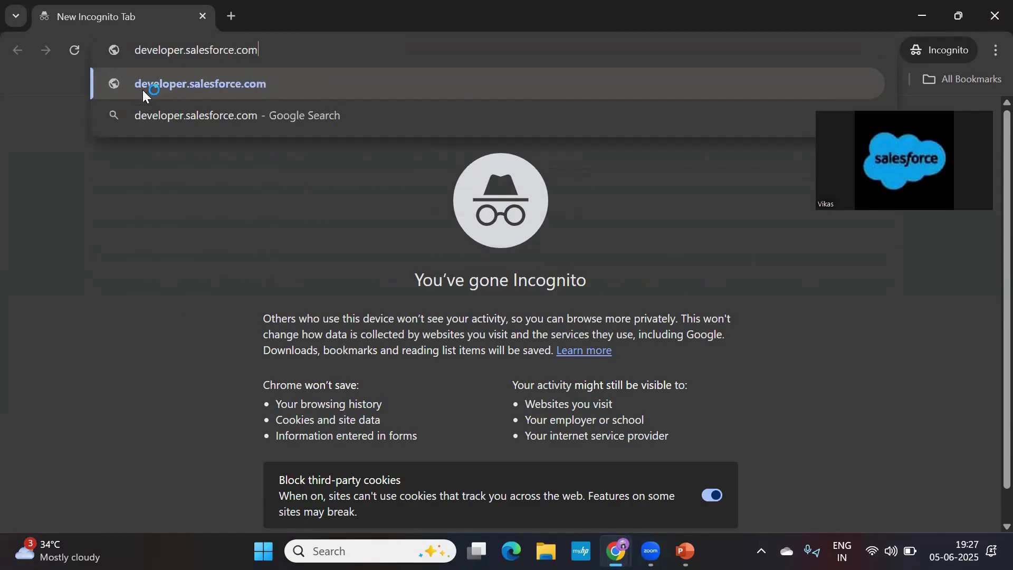
key(Return)
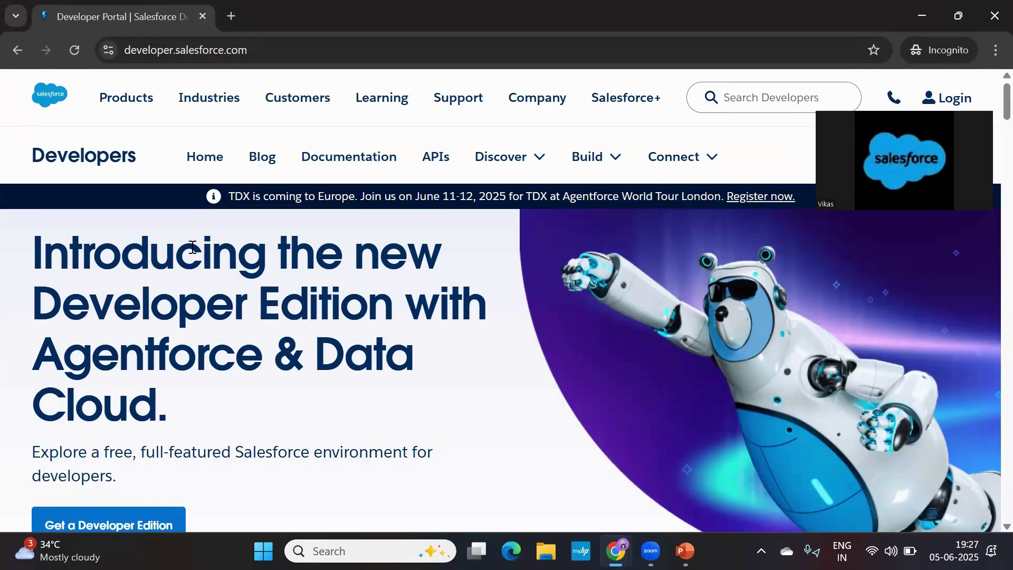
Examine the Small Business, Platform and Customer Success offerings in the site's Products overview
click(125, 101)
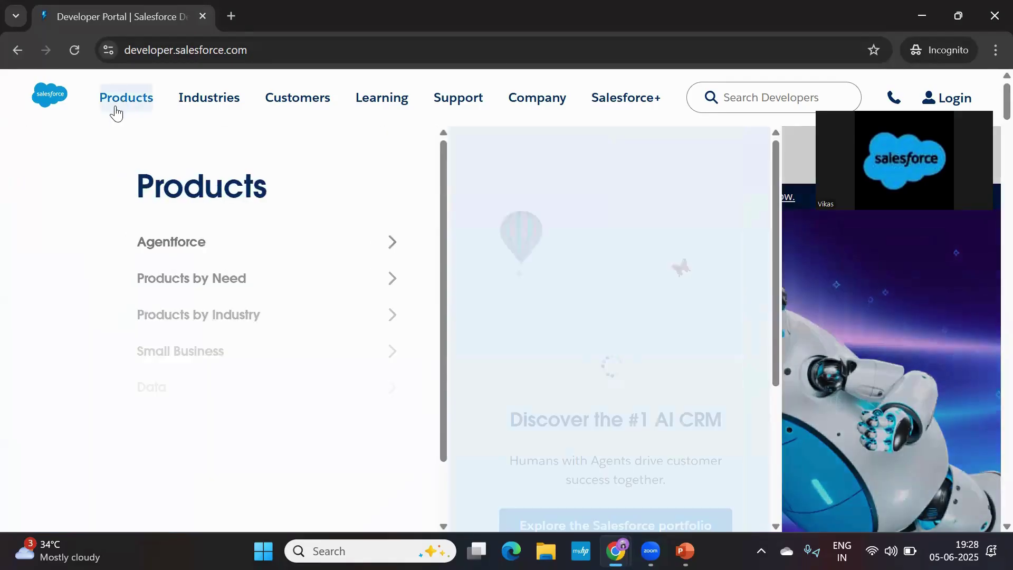
mouse_move(223, 291)
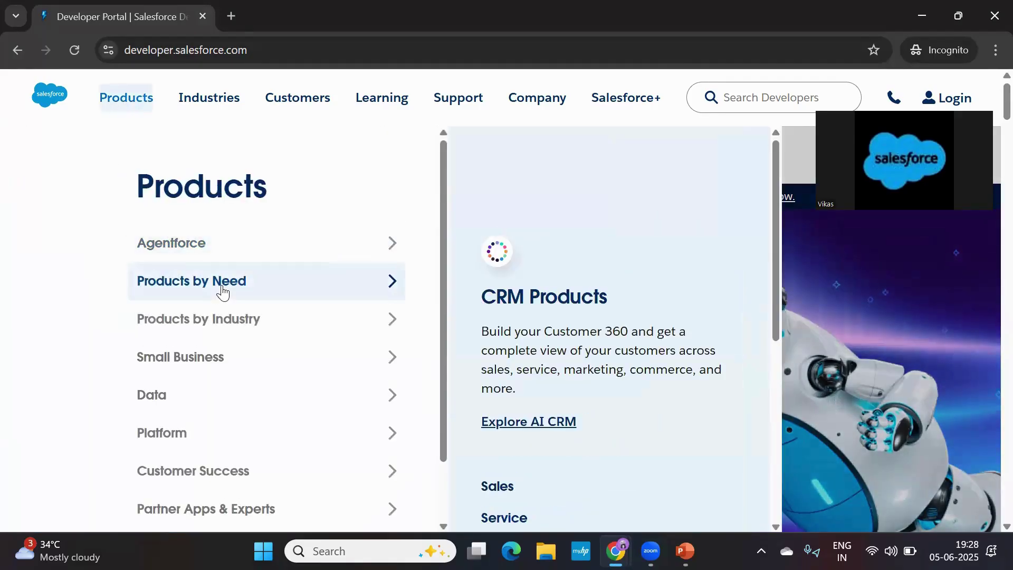
scroll(223, 292, down, 2)
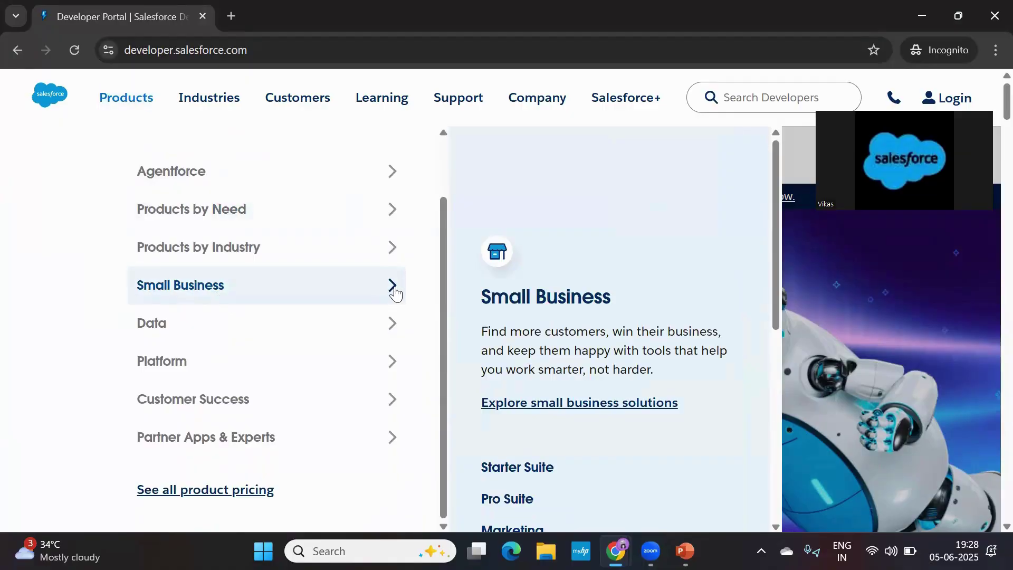
scroll(559, 338, down, 3)
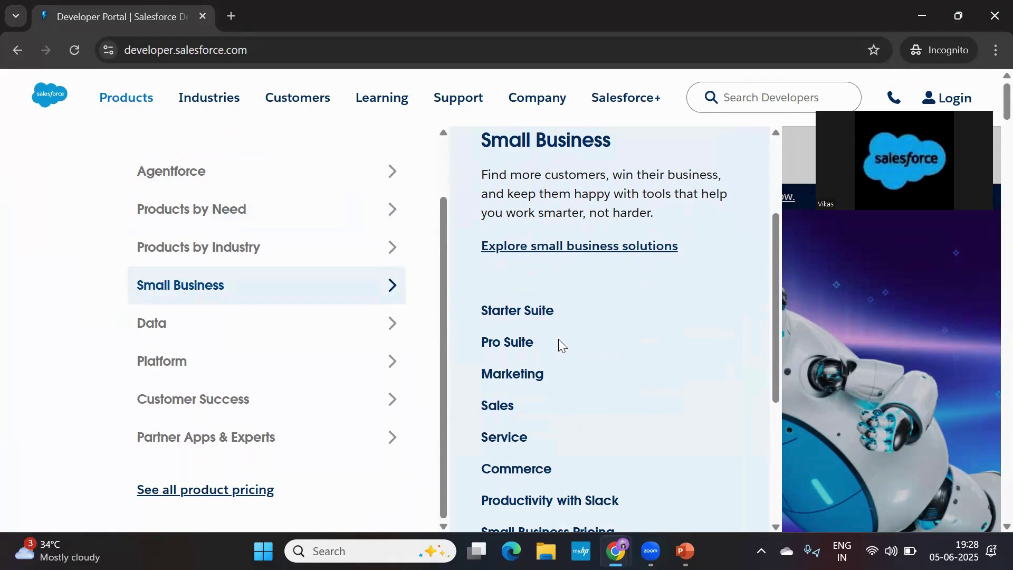
click(376, 361)
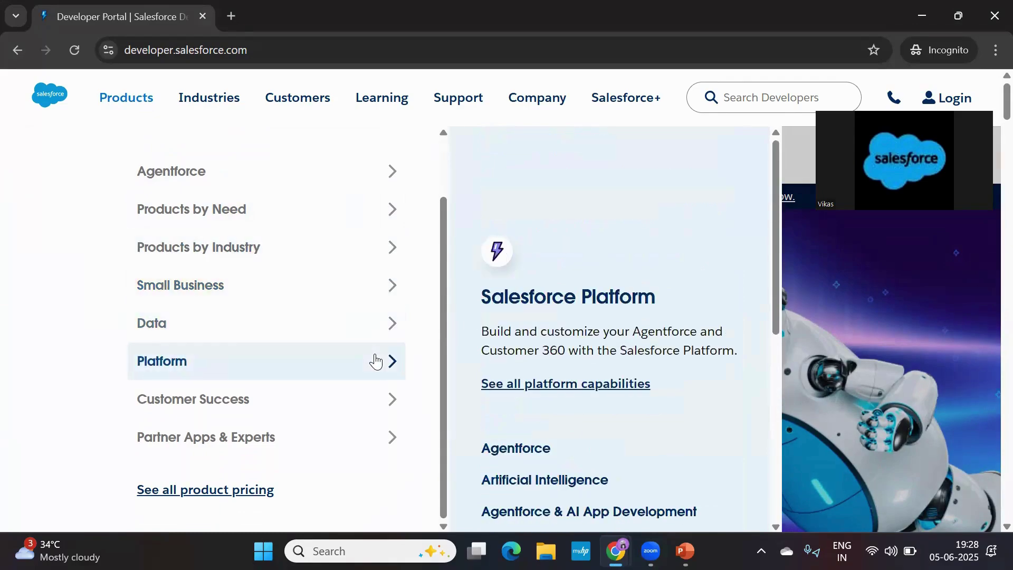
scroll(501, 369, down, 5)
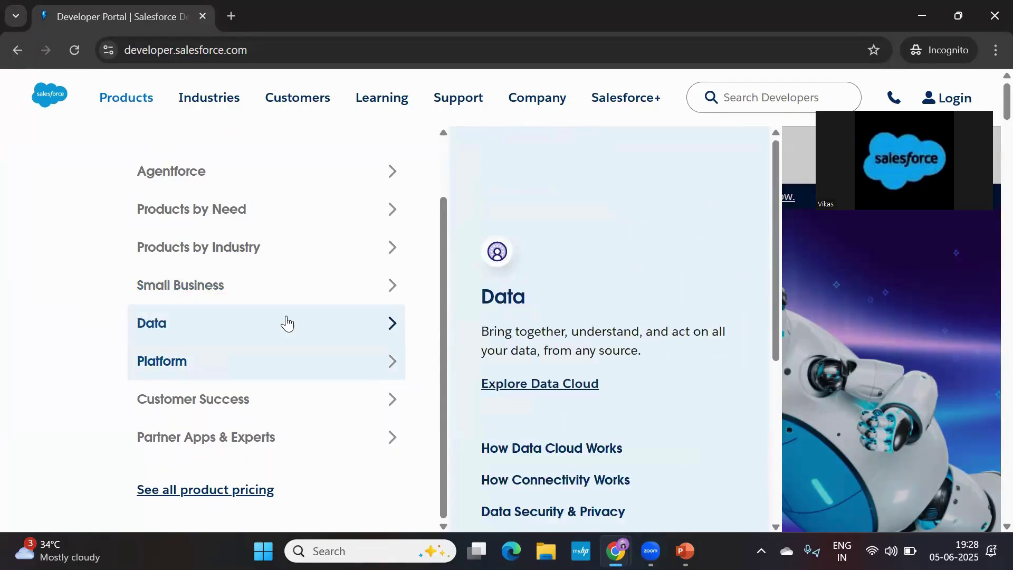
mouse_move(392, 401)
scroll(545, 366, down, 3)
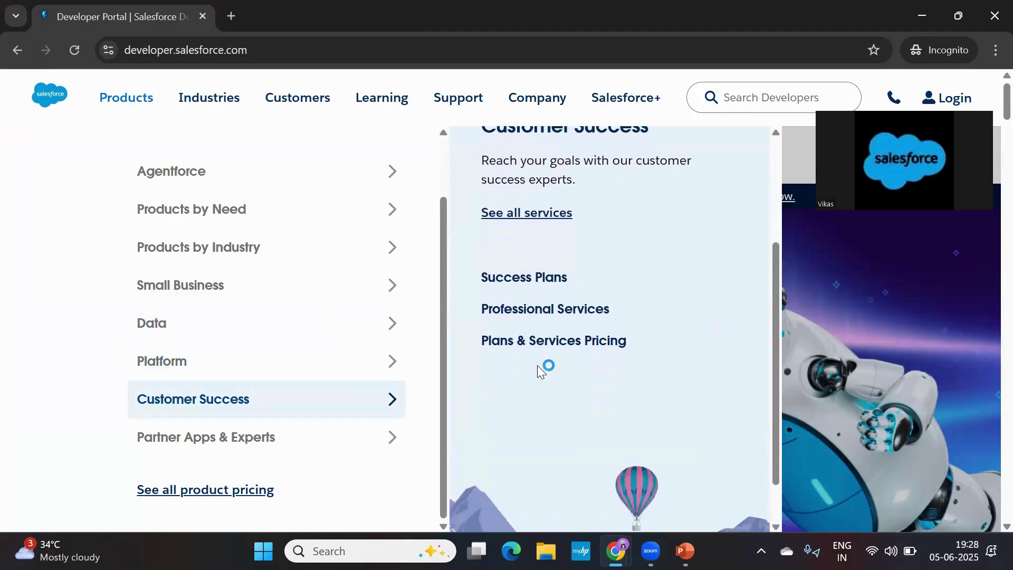
Examine the Small Business products and the industries under Products by Industry, and close the Products overview
mouse_move(396, 298)
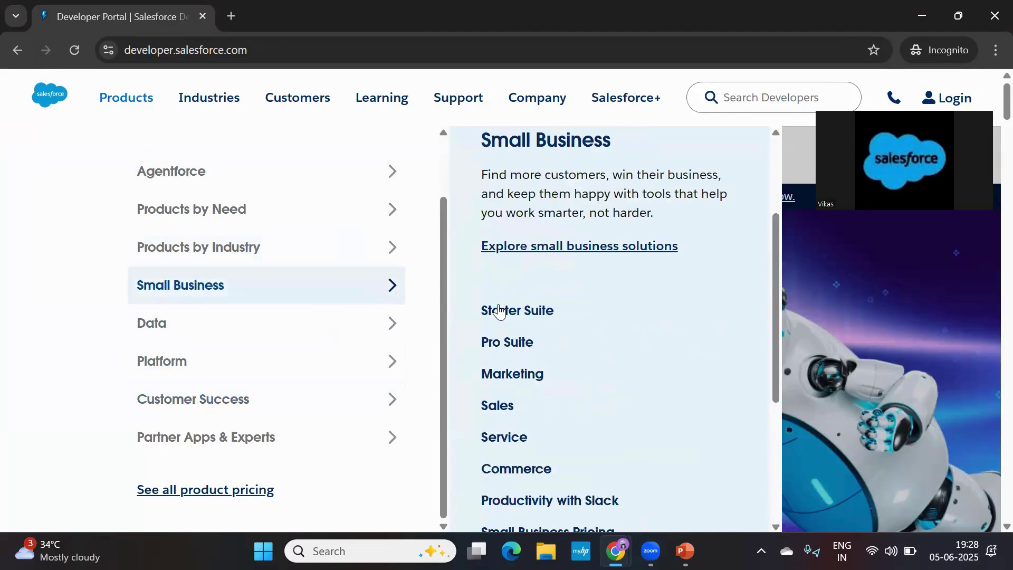
scroll(523, 317, down, 3)
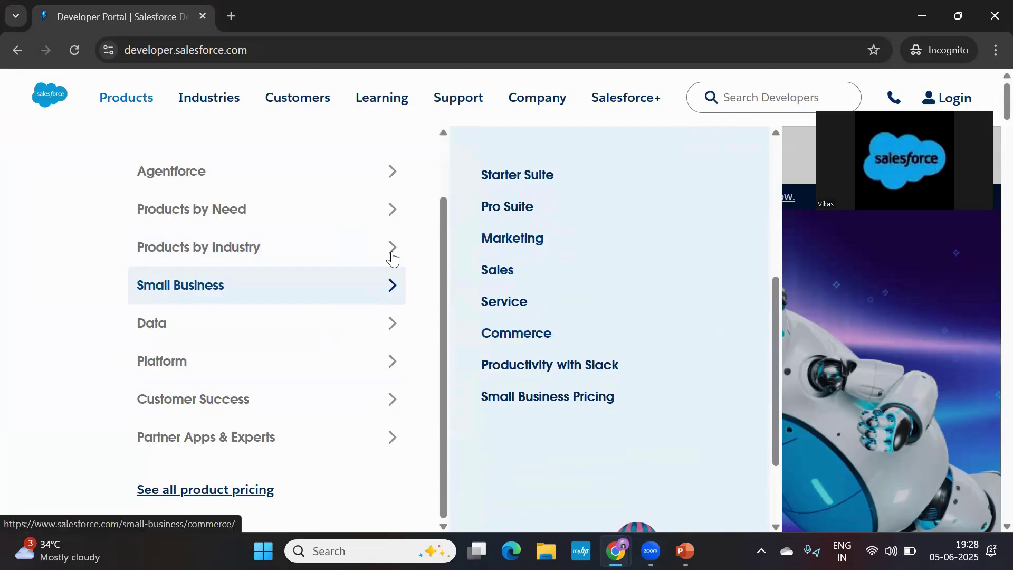
click(402, 245)
scroll(554, 351, down, 2)
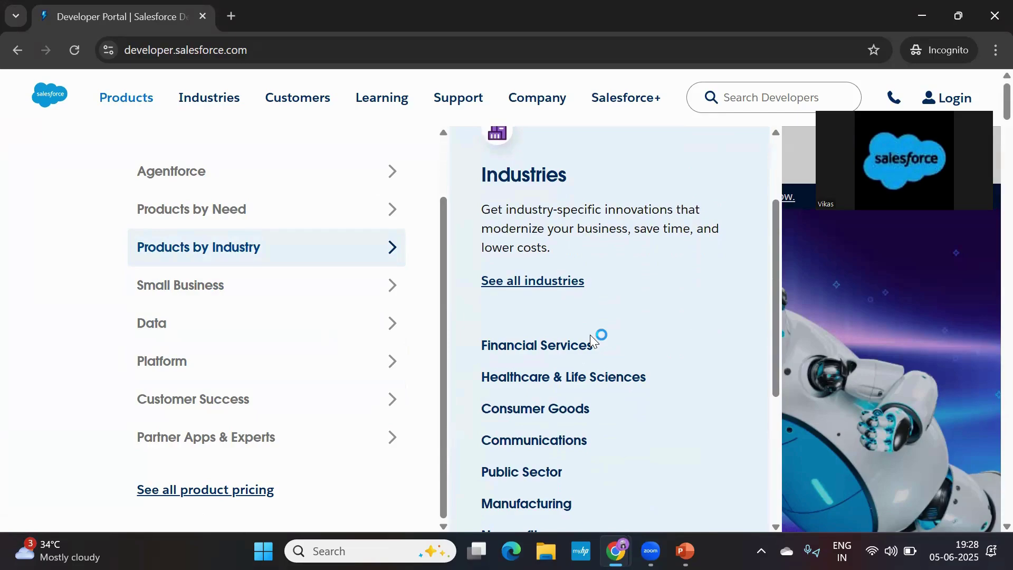
scroll(593, 341, down, 1)
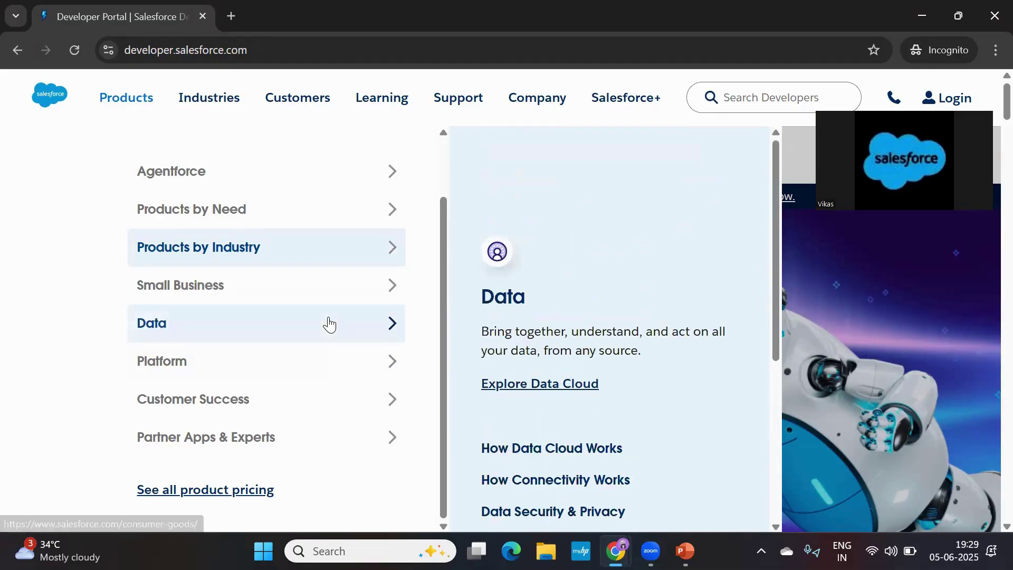
scroll(328, 323, up, 1)
click(838, 293)
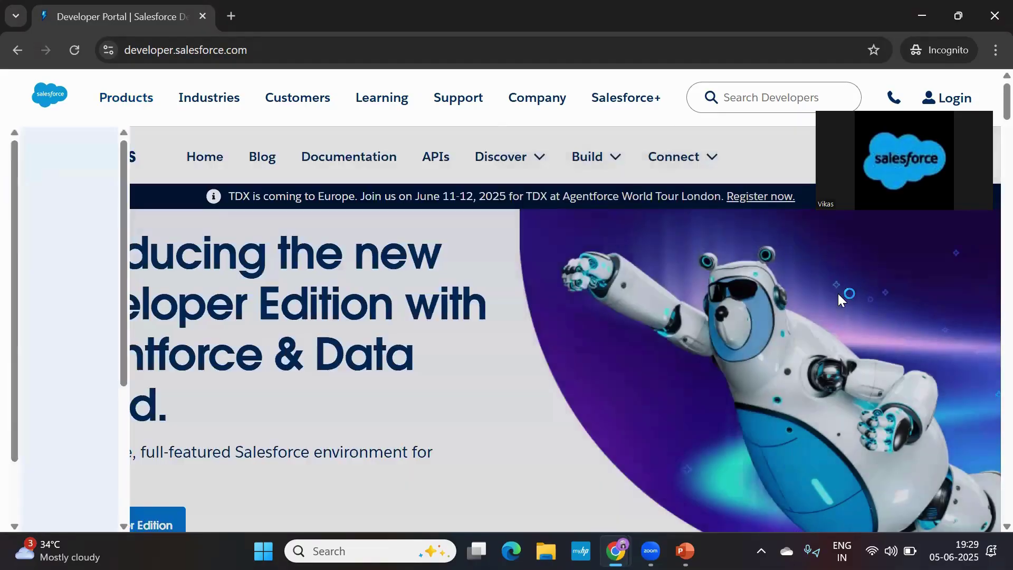
Browse the free trials and open the sign-up form for the featured Developer Edition
click(478, 158)
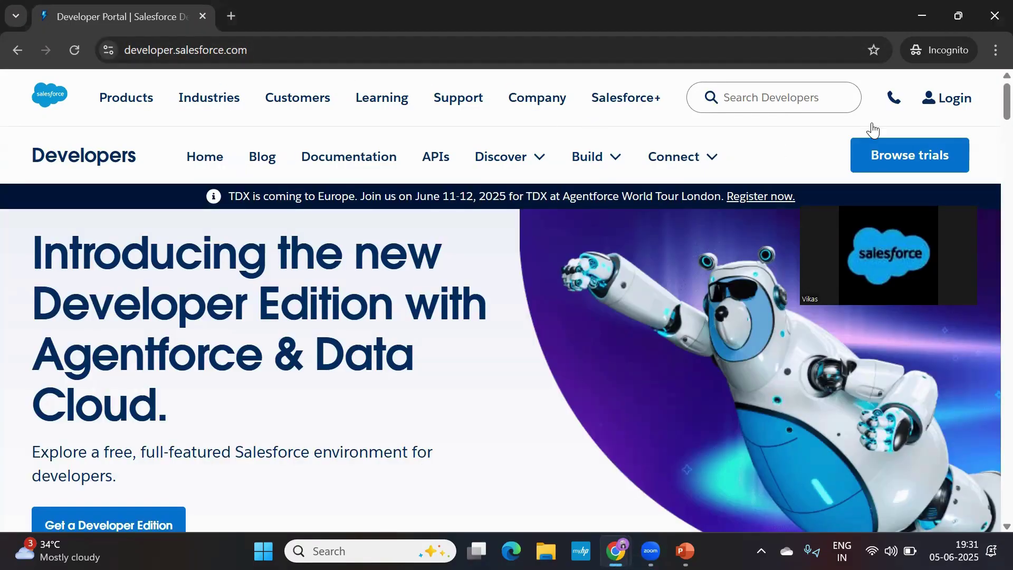
click(924, 157)
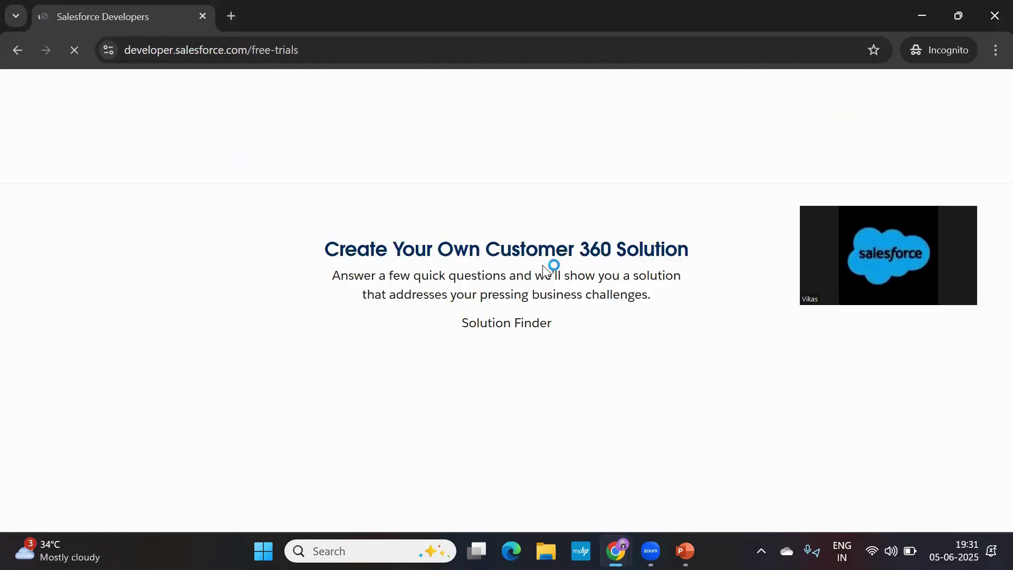
scroll(335, 396, down, 2)
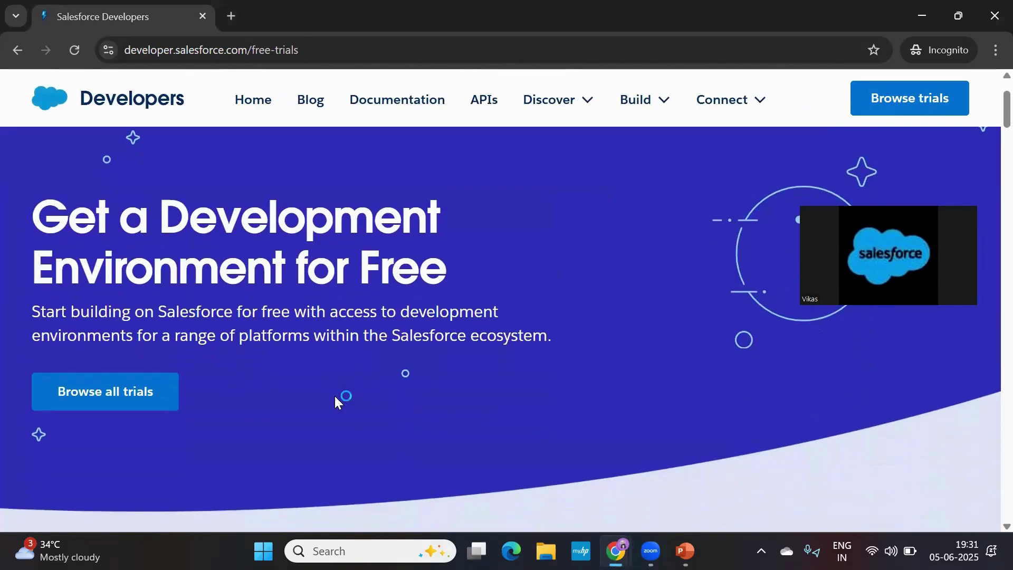
scroll(334, 396, down, 5)
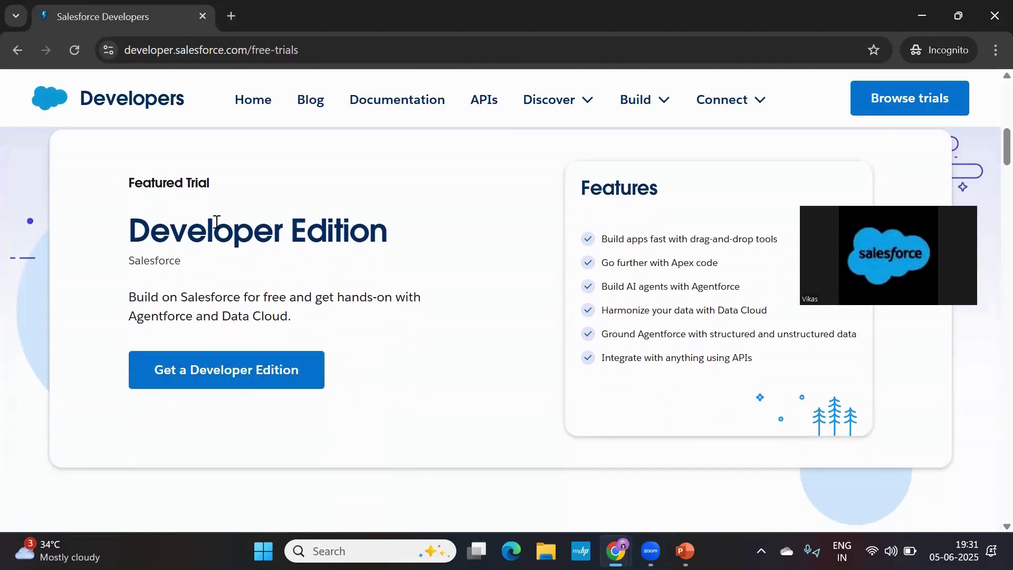
click(246, 376)
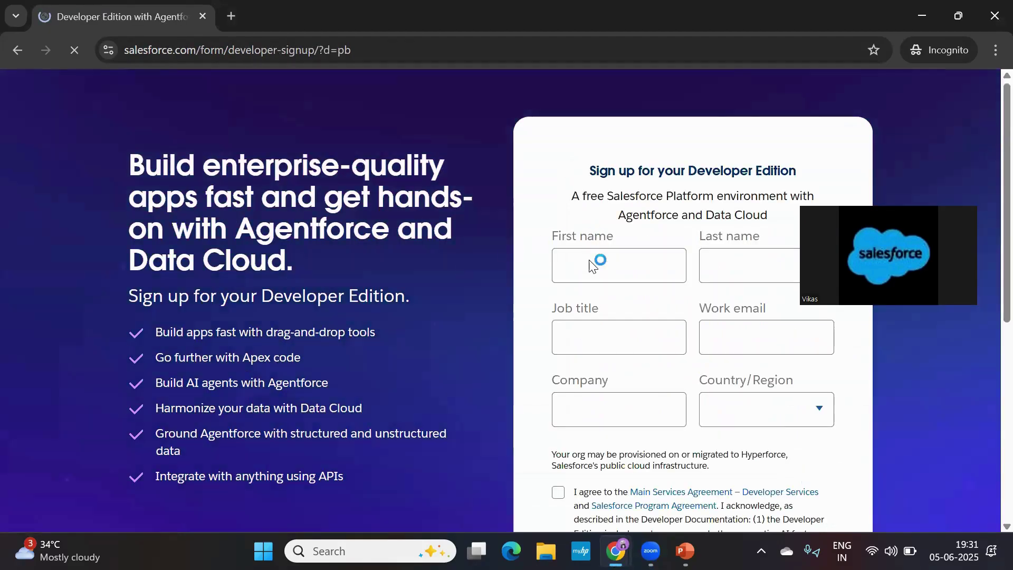
Examine the Developer Edition sign-up form, visiting the first name, last name, job title, work email and company fields
scroll(577, 346, down, 2)
scroll(577, 346, down, 2)
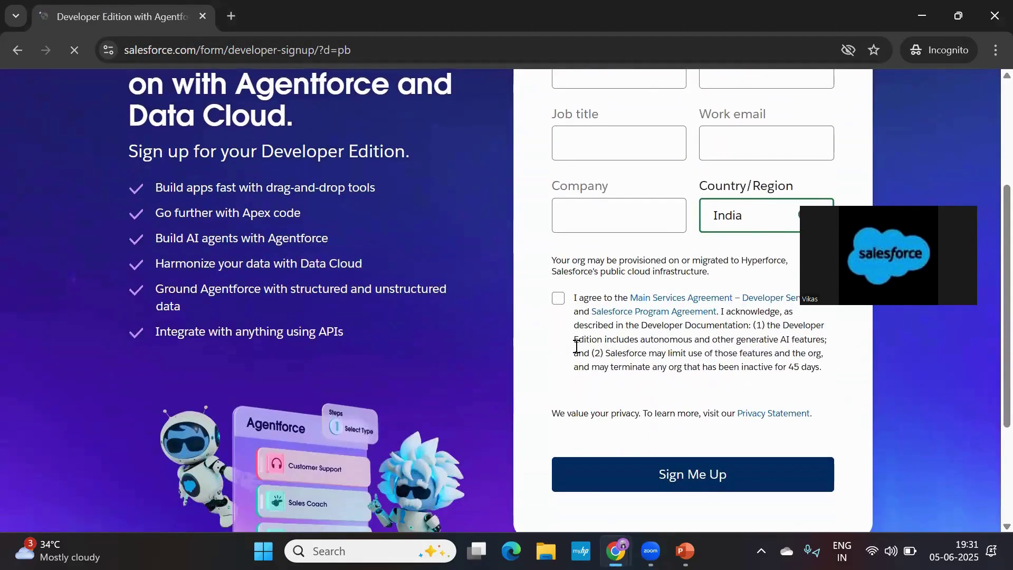
scroll(575, 346, up, 4)
click(643, 266)
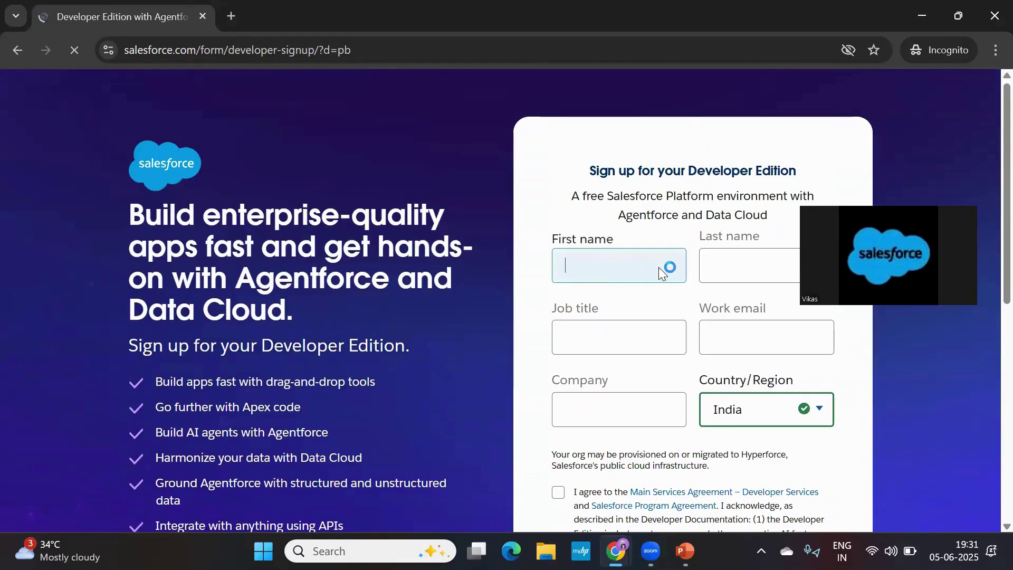
click(720, 267)
click(643, 351)
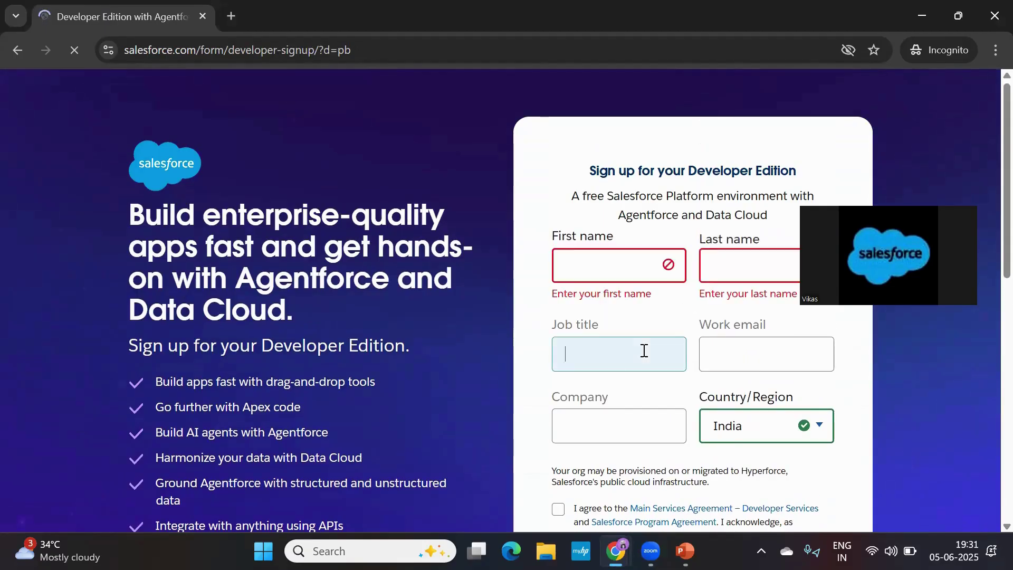
click(712, 352)
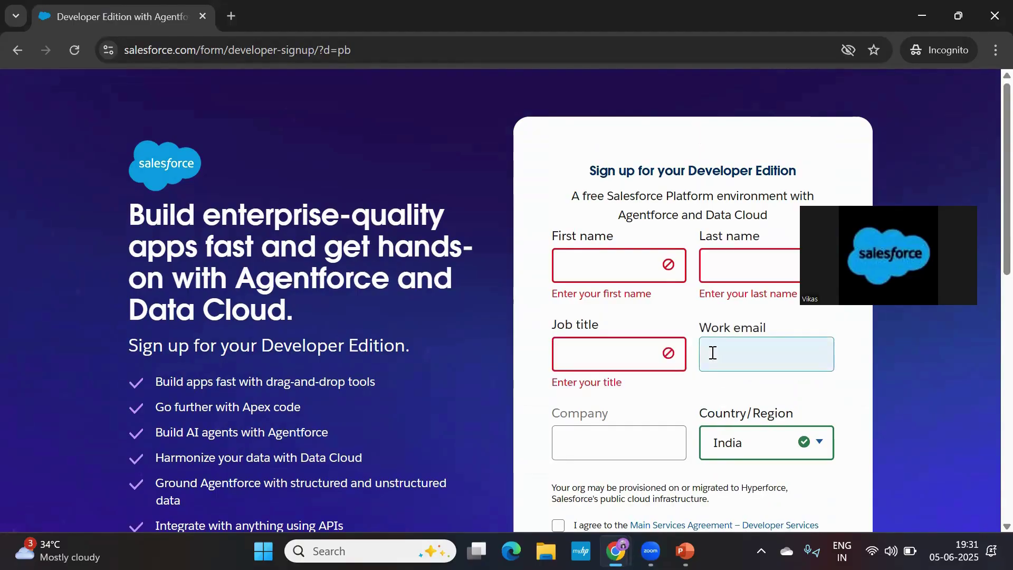
click(612, 439)
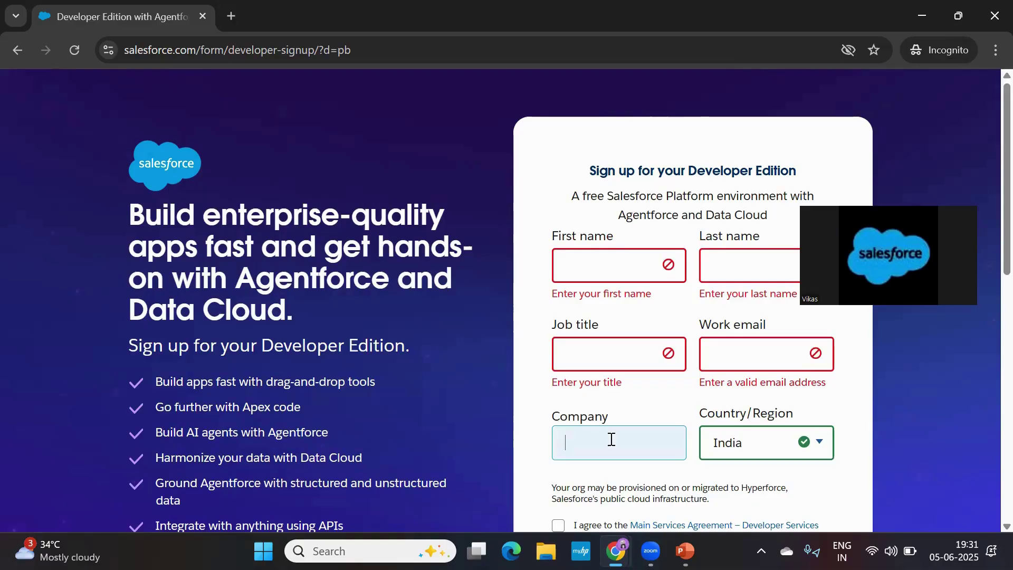
Accept the Main Services Agreement, confirm the reCAPTCHA check and try to submit the sign-up form without personal details
scroll(785, 453, down, 3)
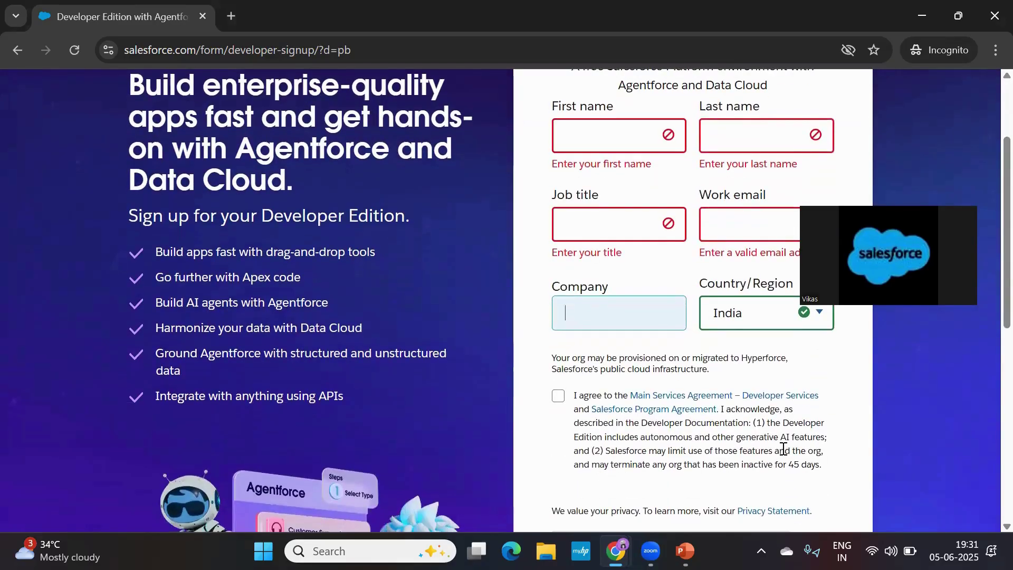
click(561, 396)
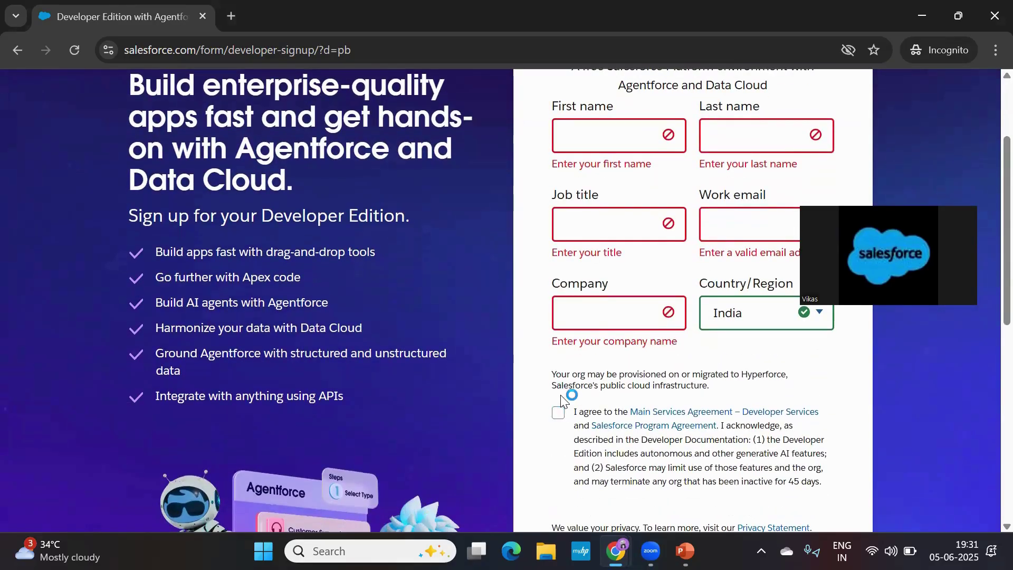
click(559, 412)
scroll(559, 412, down, 3)
click(573, 383)
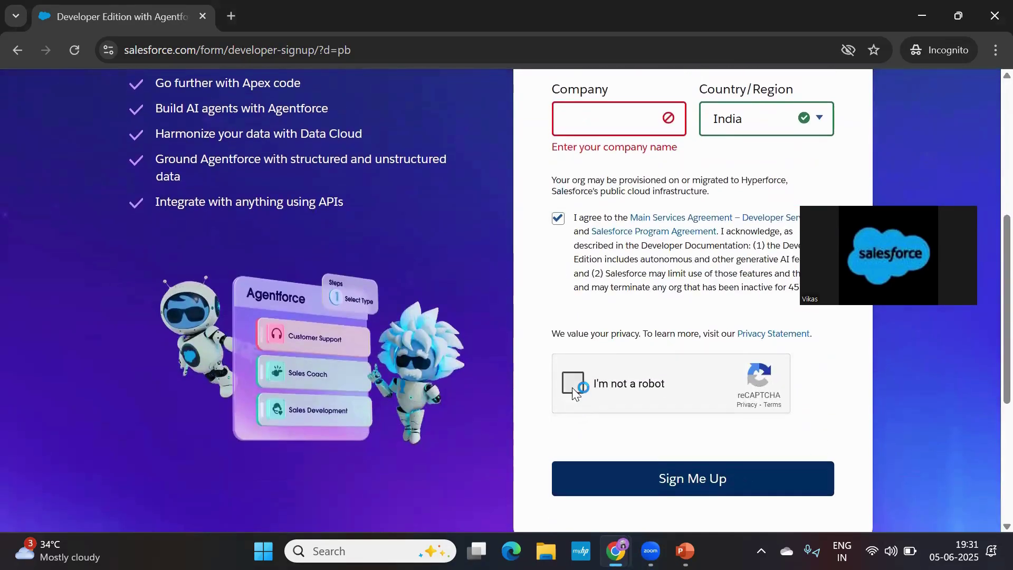
click(662, 479)
Leave the sign-up form and return to the free trials page
scroll(714, 259, up, 3)
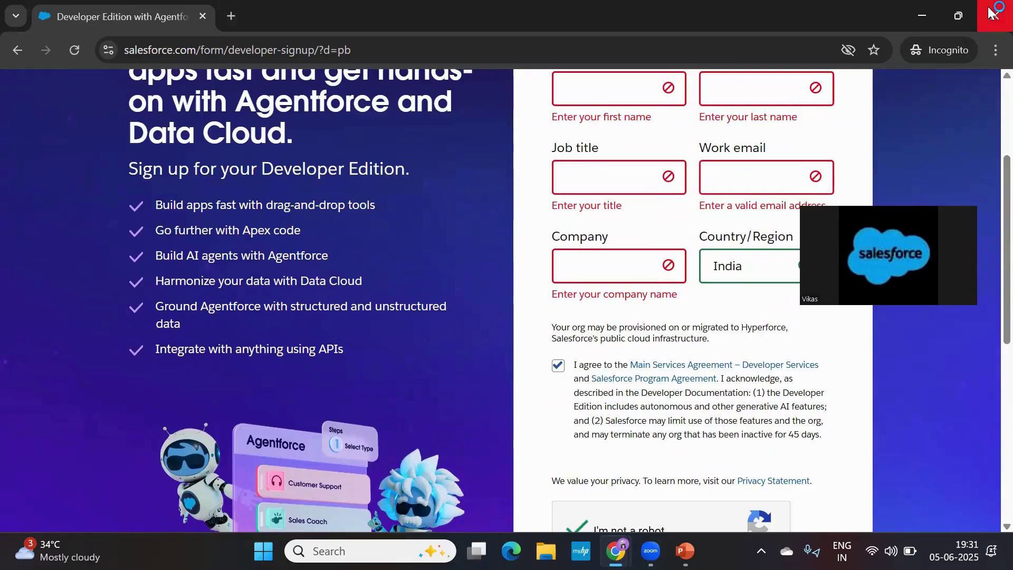
scroll(633, 216, up, 3)
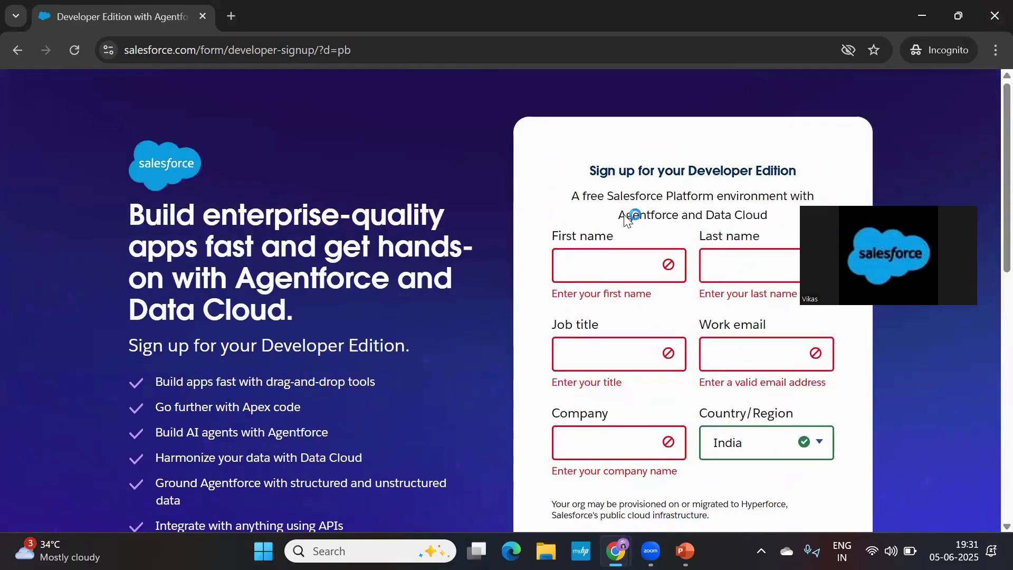
click(21, 58)
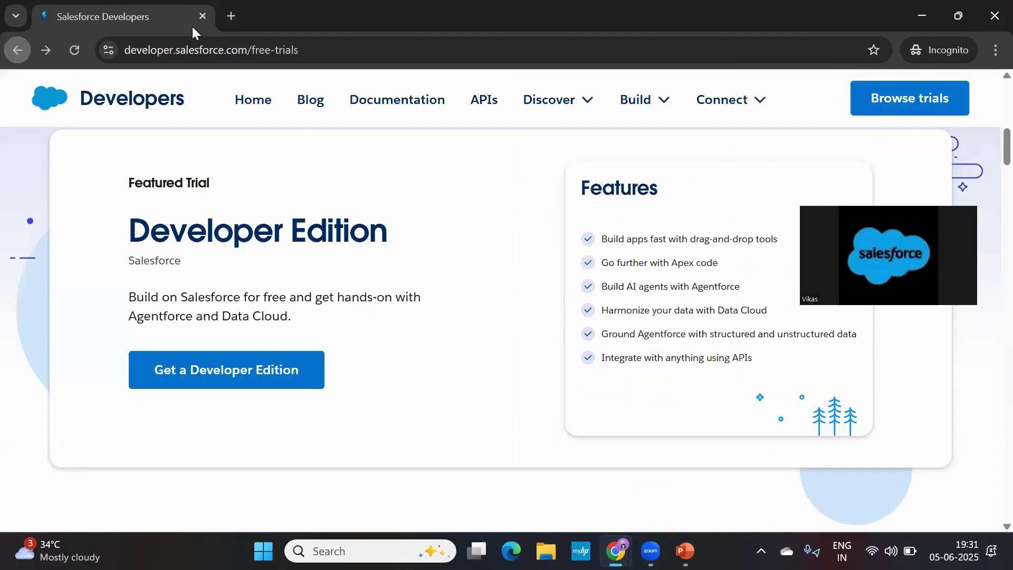
Search Google for salesforce in a new tab and open the Salesforce login page from the results
key(ctrl+t)
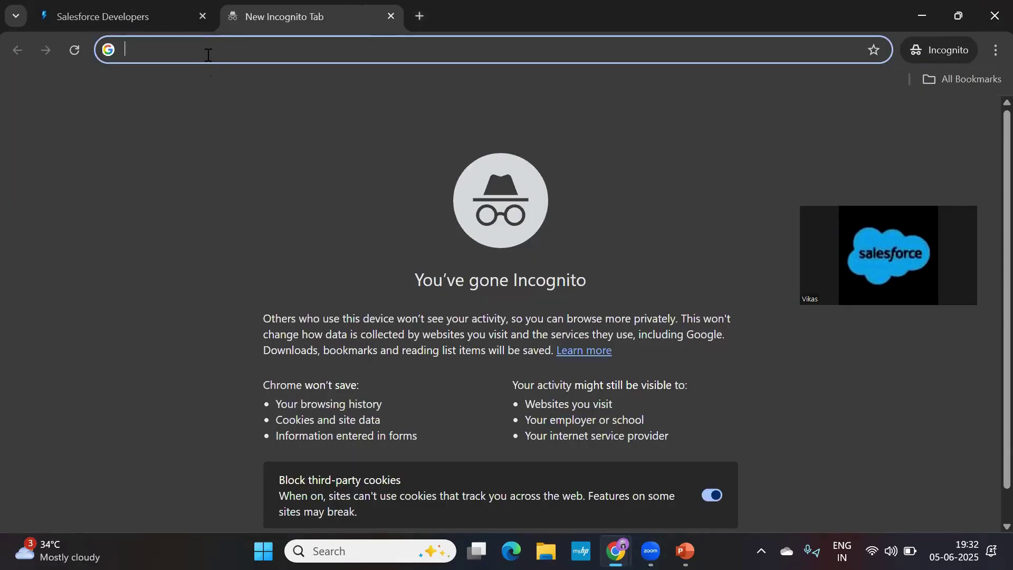
text(sales)
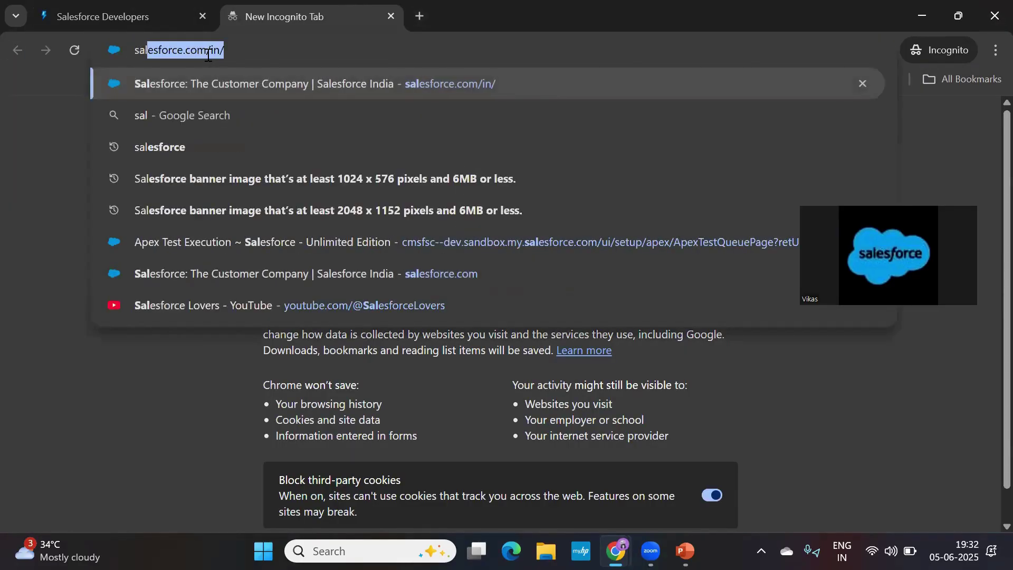
key(BackSpace)
key(BackSpace)
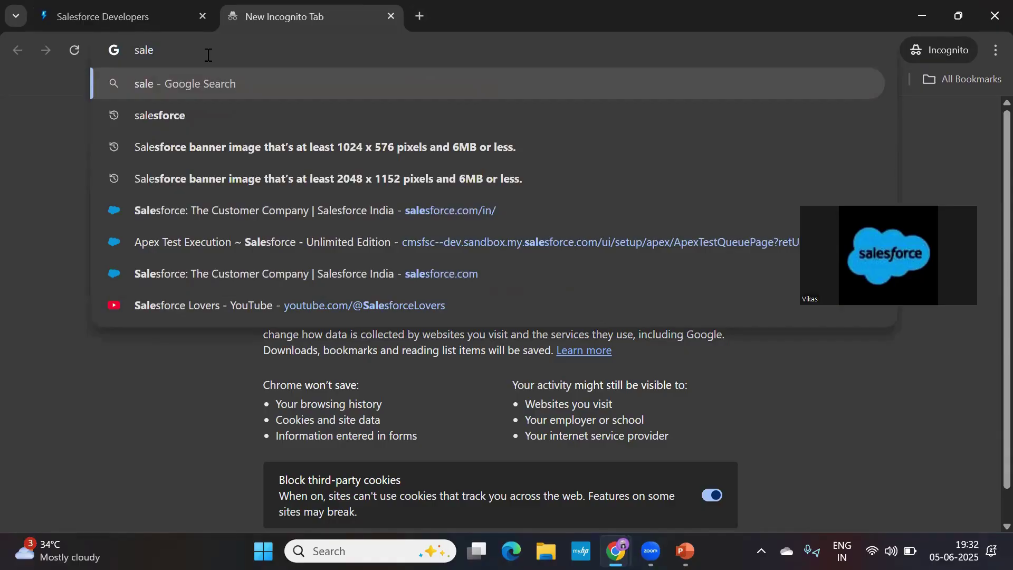
click(196, 114)
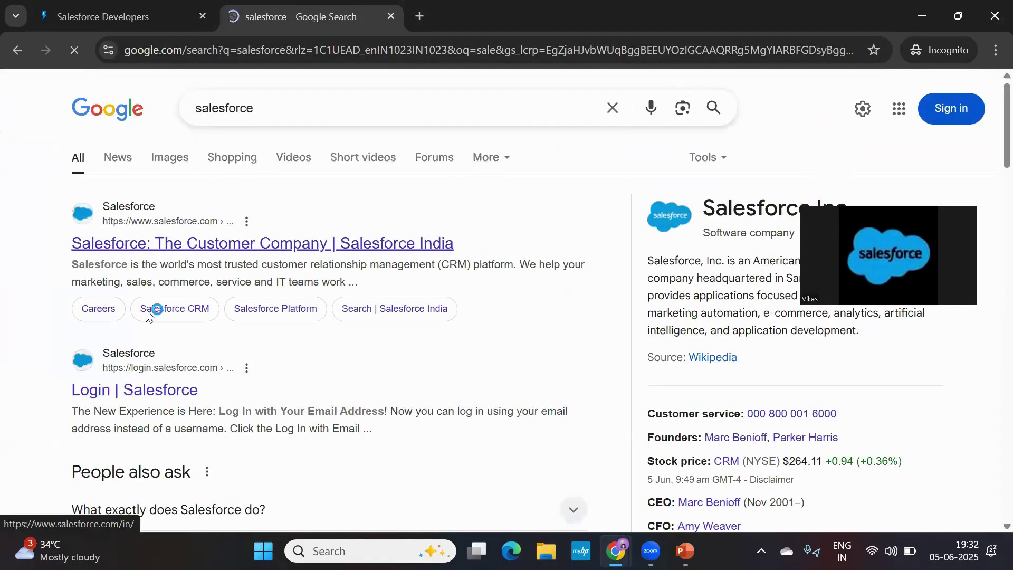
click(159, 392)
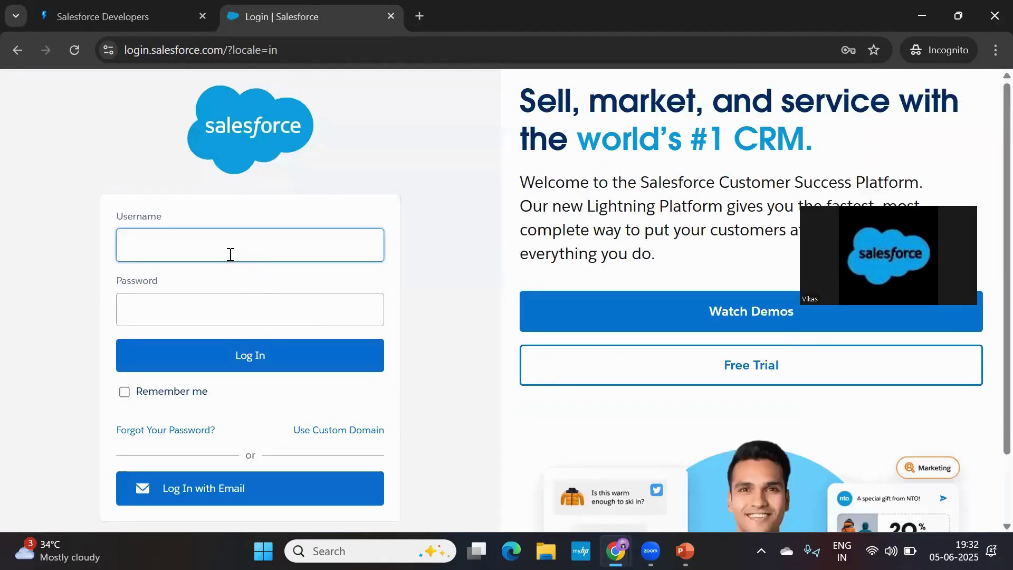
Close the incognito browser window and bring up the logged-in Salesforce org's Setup home page
click(174, 16)
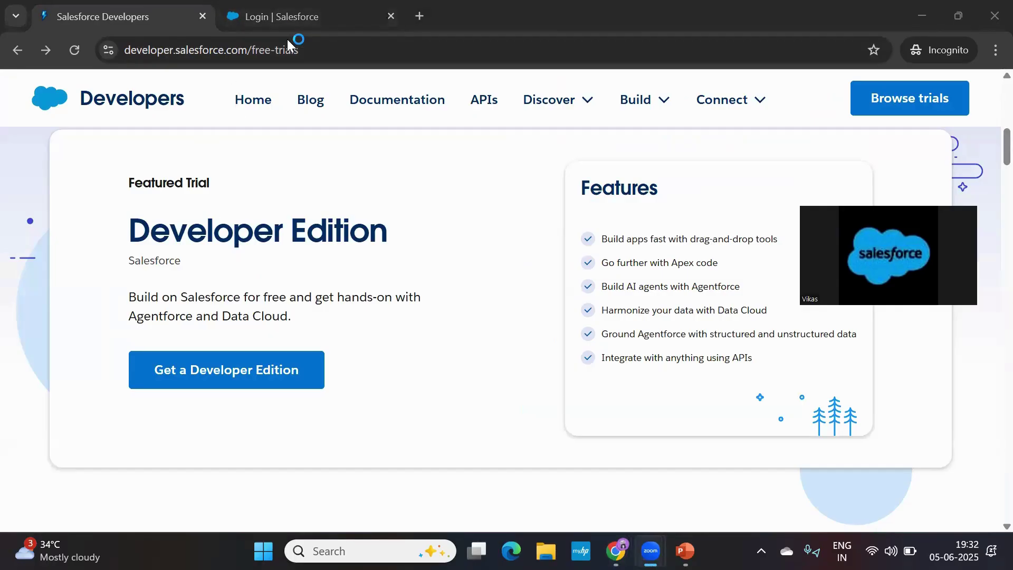
click(287, 17)
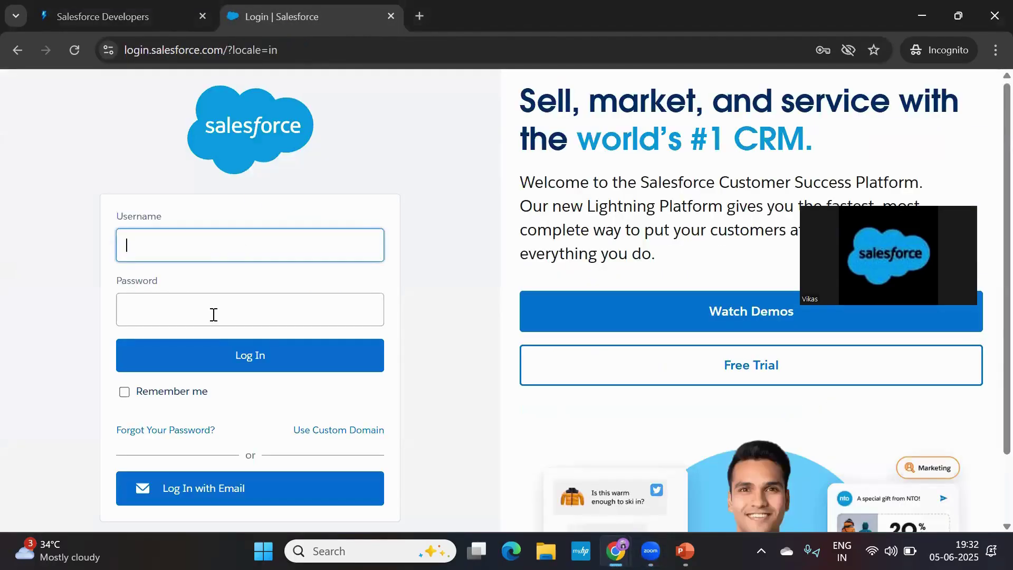
click(990, 11)
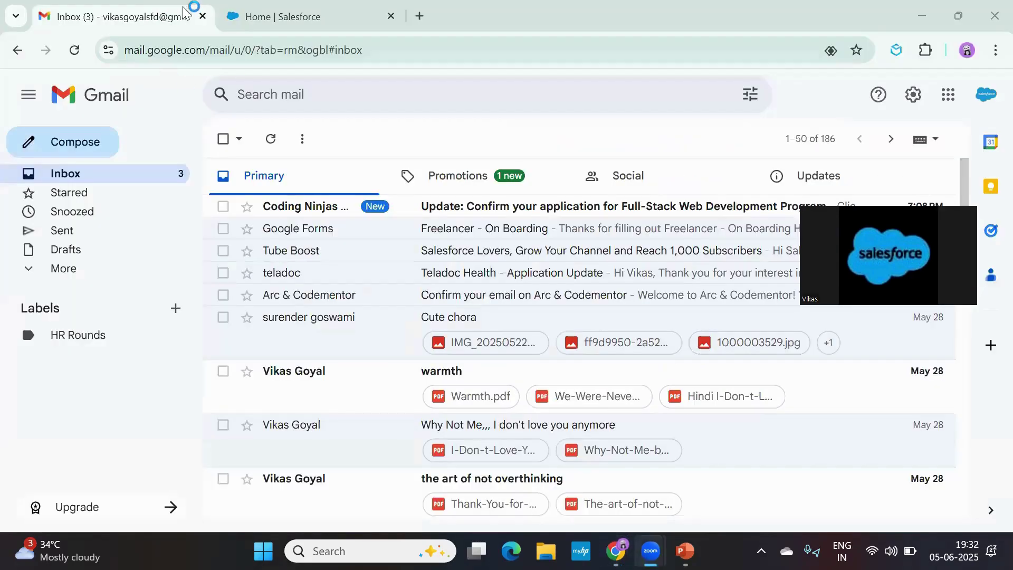
click(264, 14)
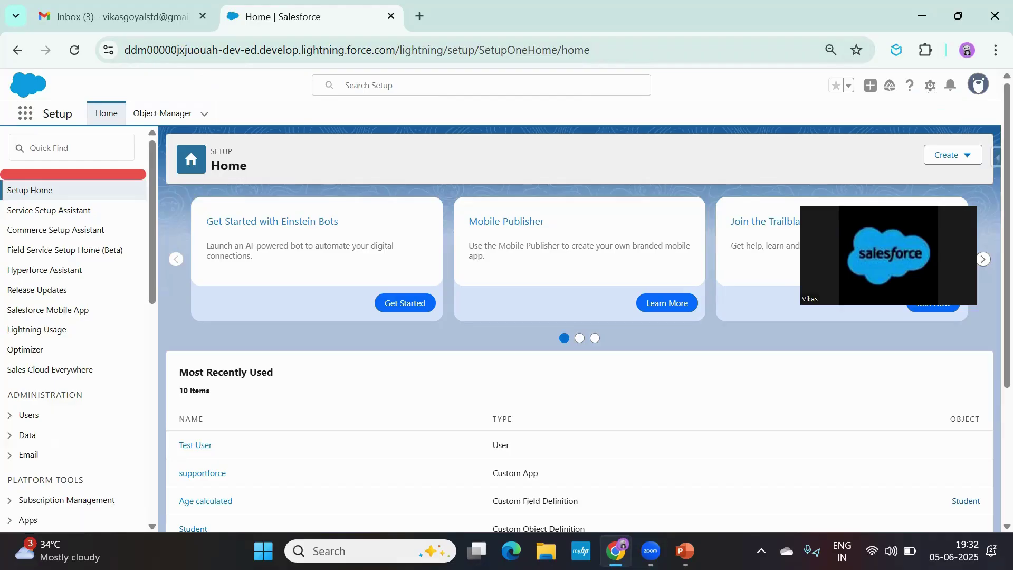
Review the Day 1 topics slide in PowerPoint and return to the Salesforce org in Chrome
click(685, 551)
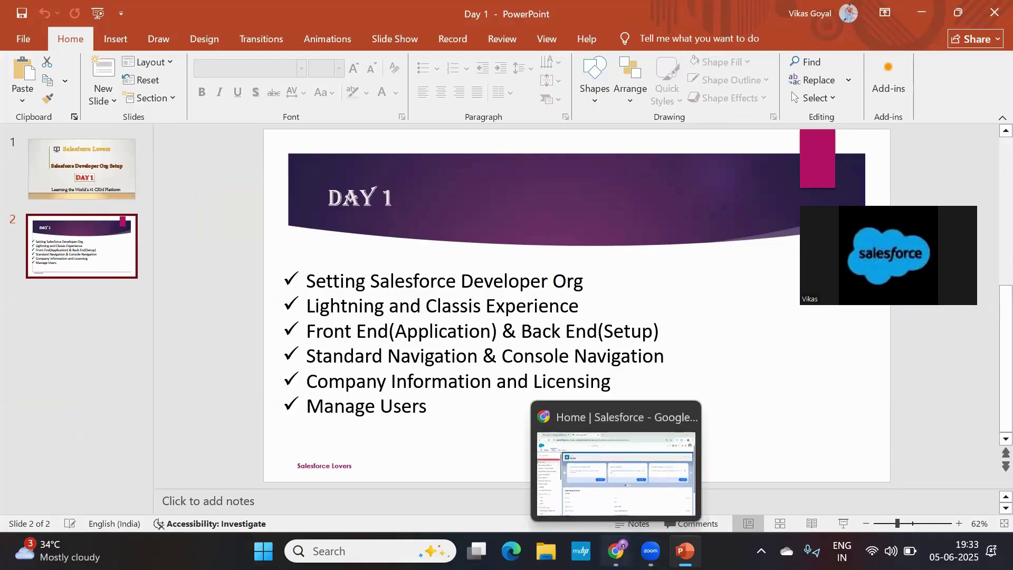
click(616, 551)
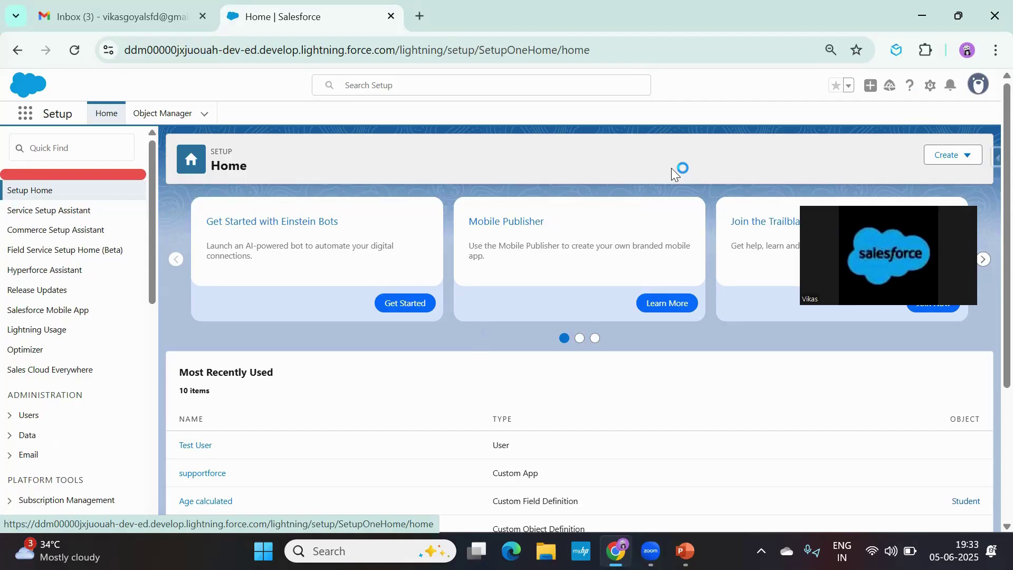
Browse all available apps in the App Launcher and open the Sales app
click(27, 117)
click(28, 117)
click(28, 117)
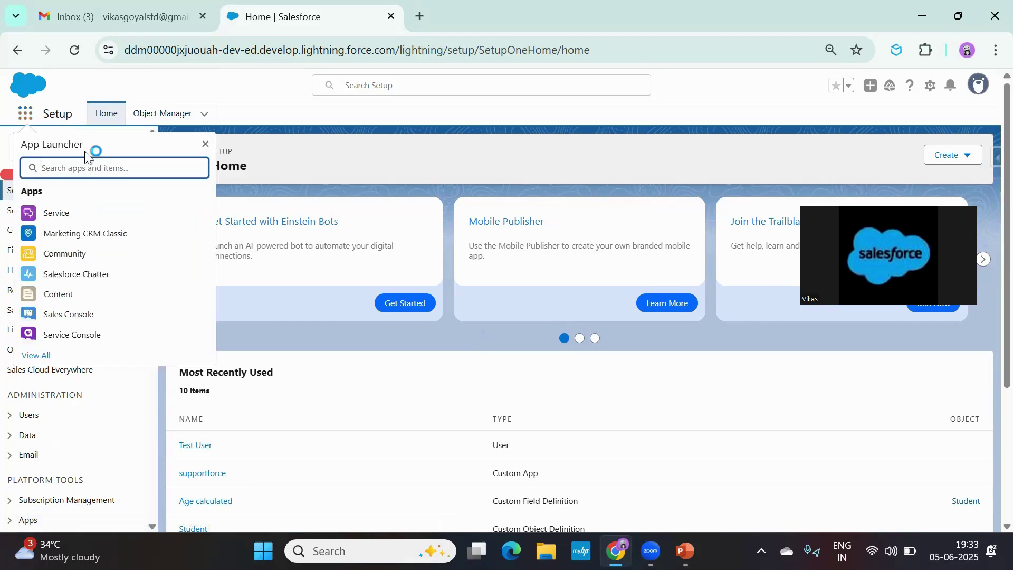
click(35, 361)
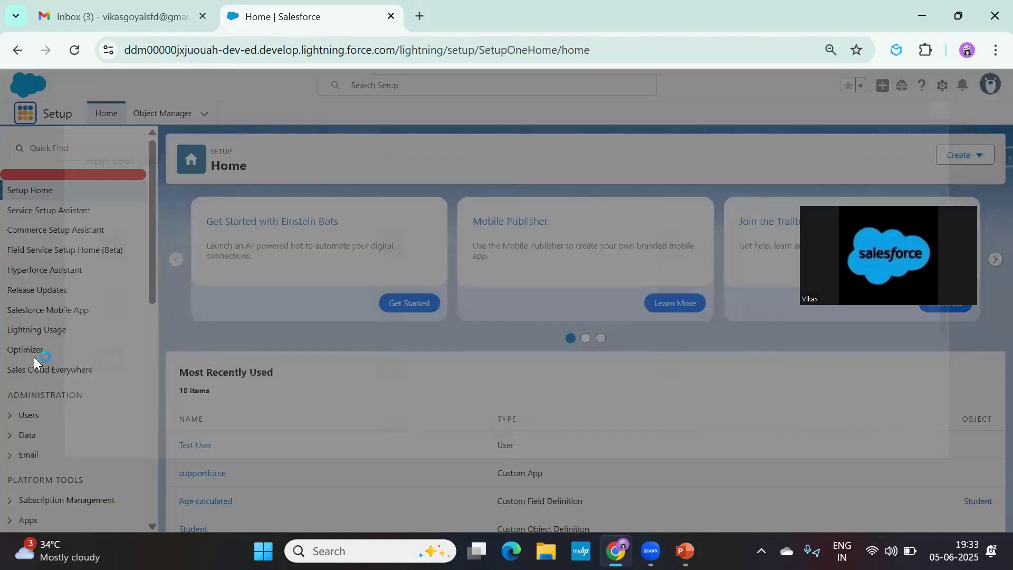
scroll(308, 343, down, 2)
scroll(308, 341, down, 3)
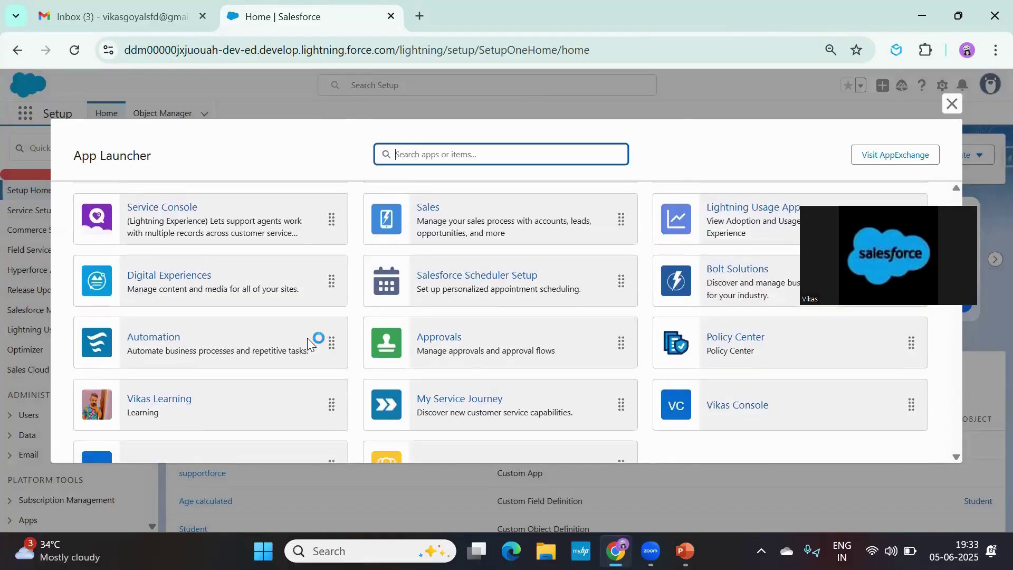
scroll(309, 343, up, 4)
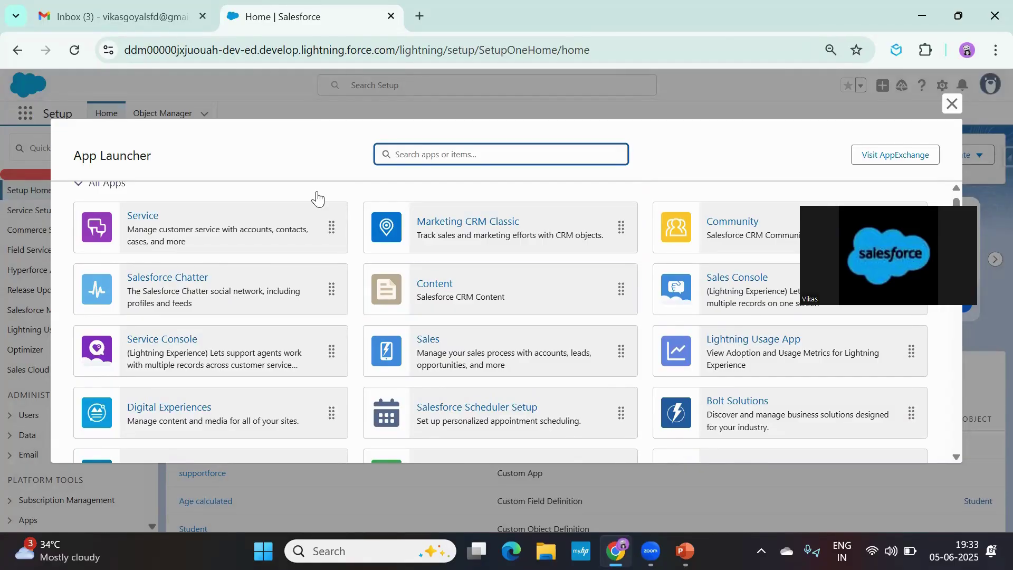
click(428, 341)
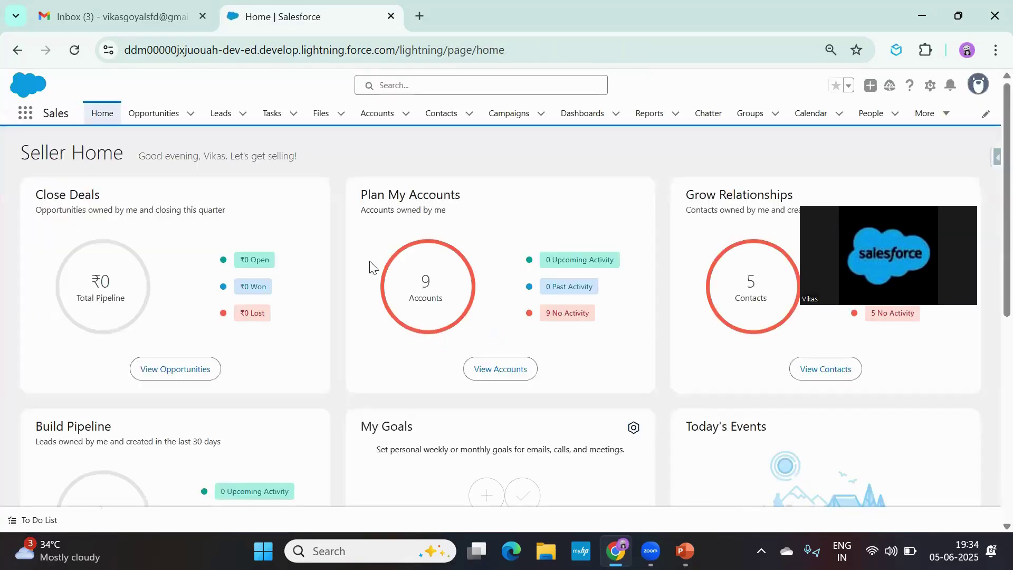
Look through the Accounts, Contacts and Campaigns pages of the Sales app
click(374, 118)
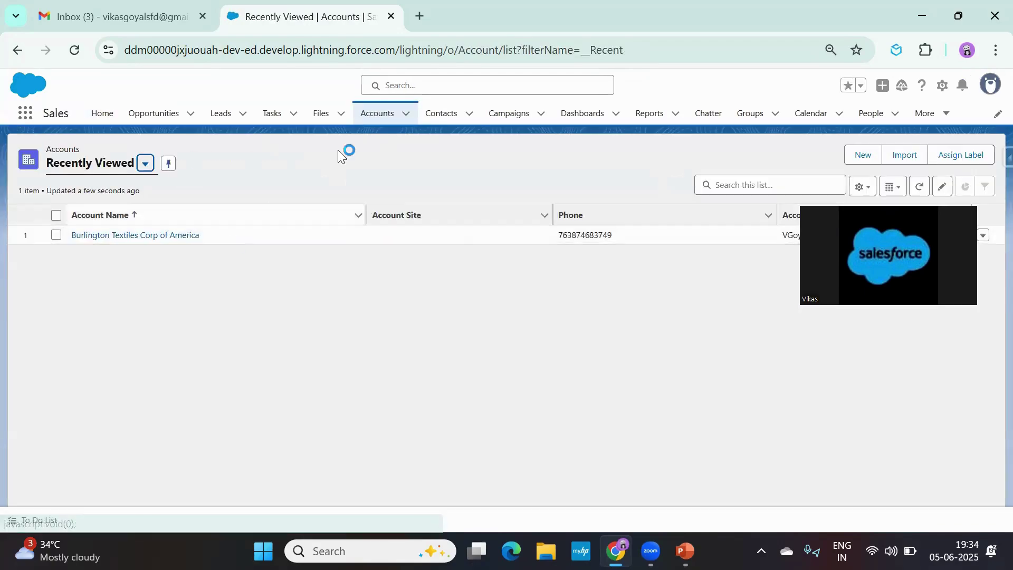
click(441, 115)
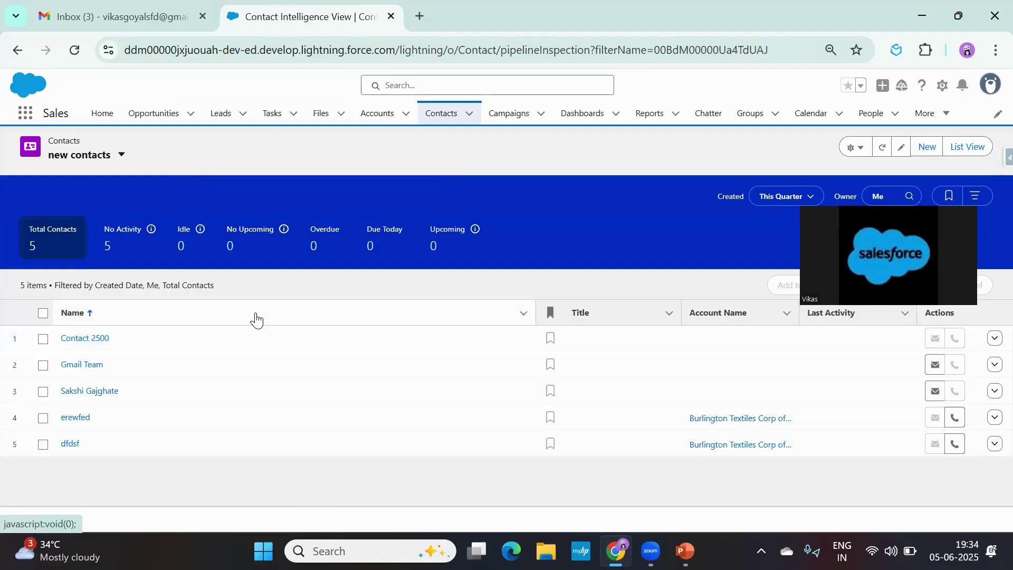
click(508, 115)
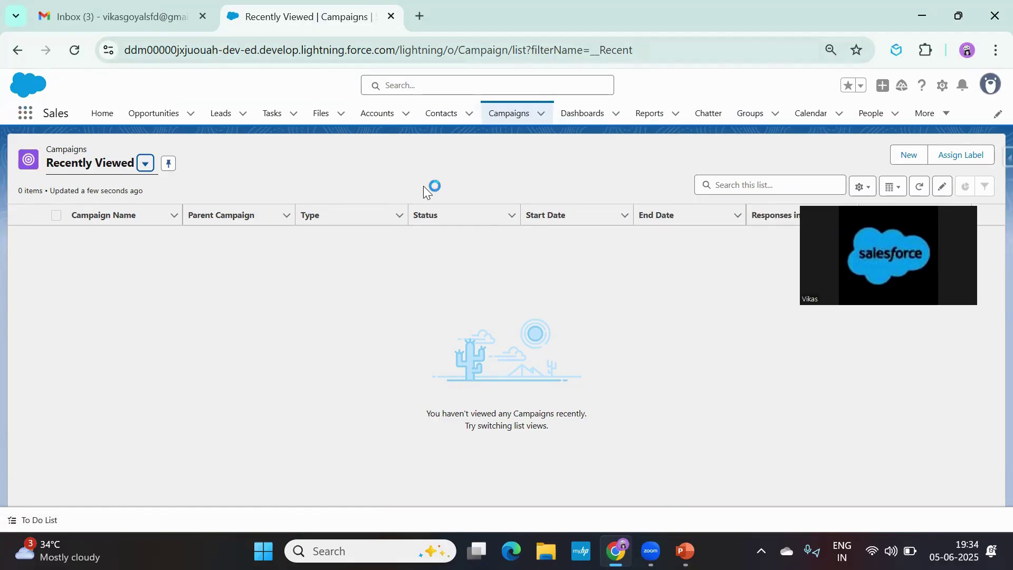
click(393, 335)
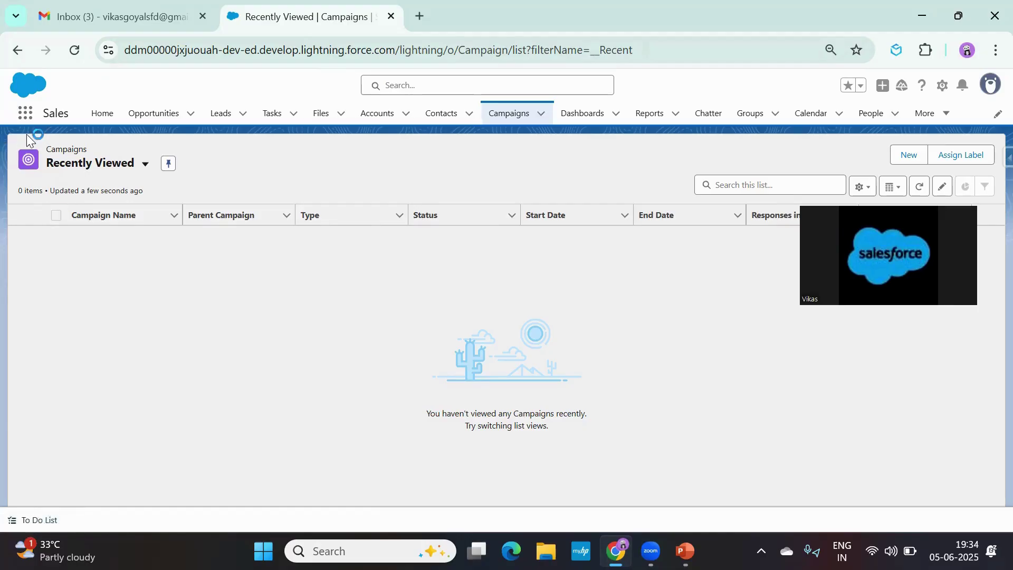
Look at the App Launcher's short app list, dismiss it, and open the org's Setup home in a new tab
click(21, 118)
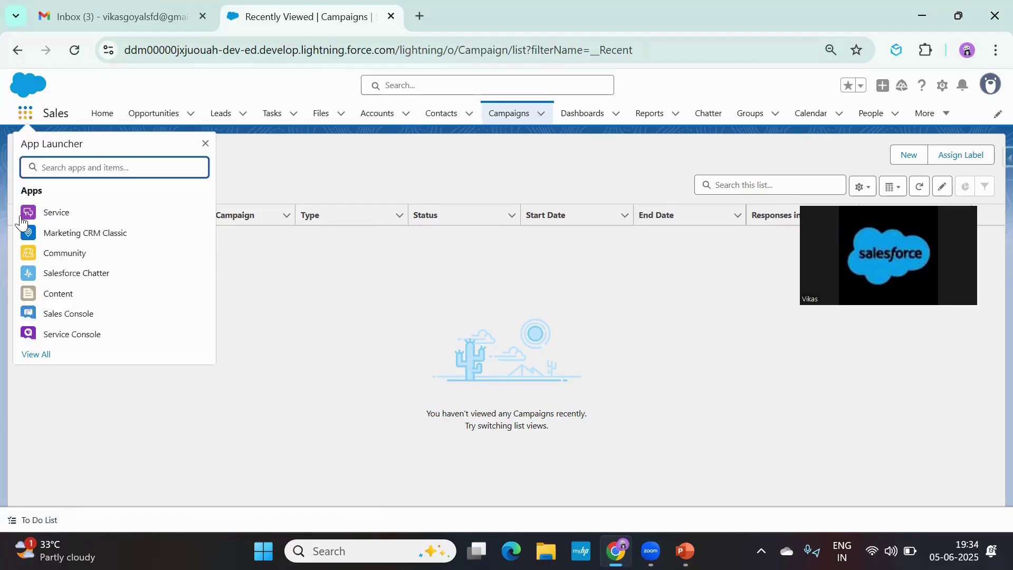
click(475, 333)
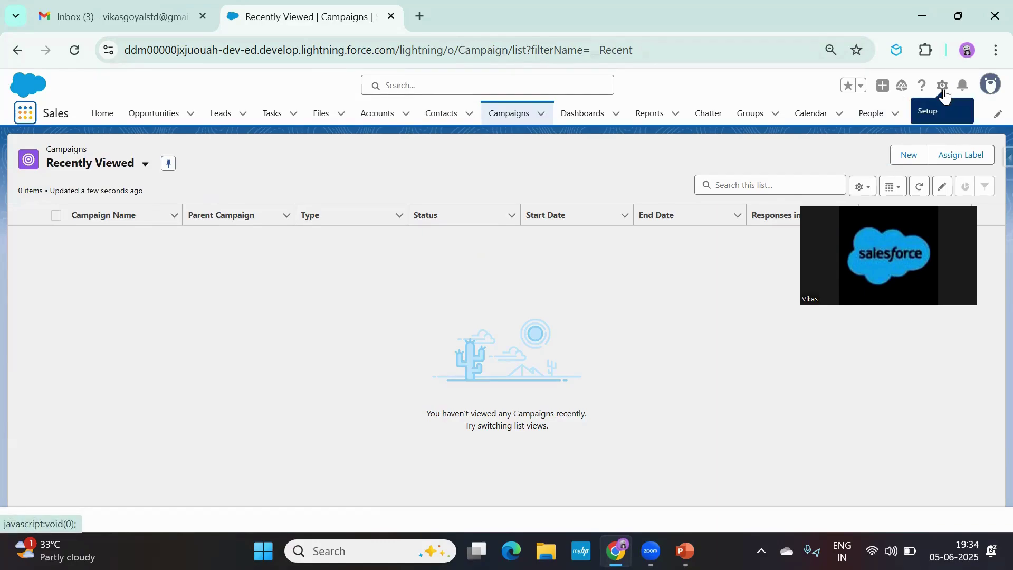
click(944, 90)
click(881, 147)
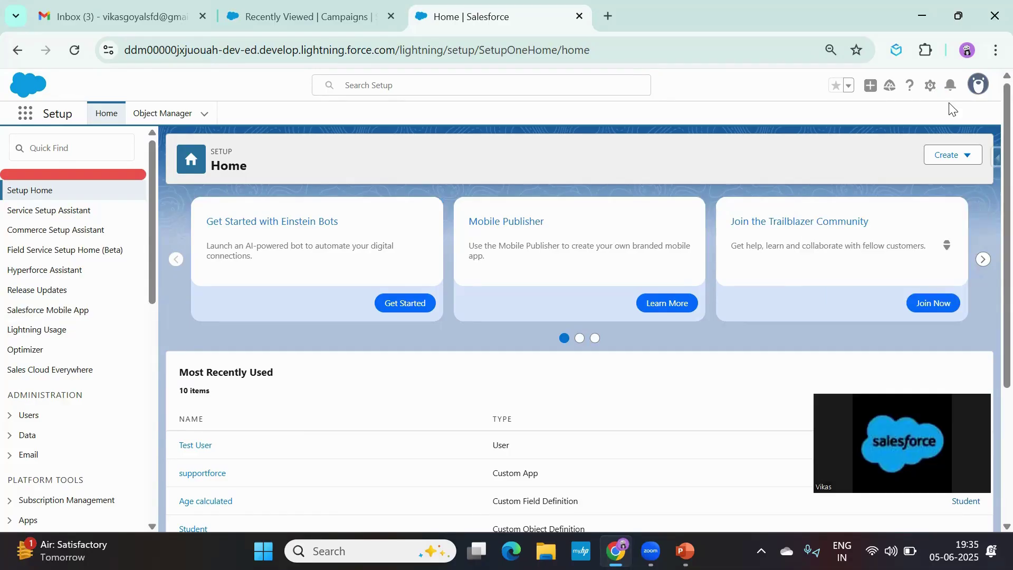
Switch the org to Salesforce Classic to view its home page, and switch back to Lightning Experience
click(978, 86)
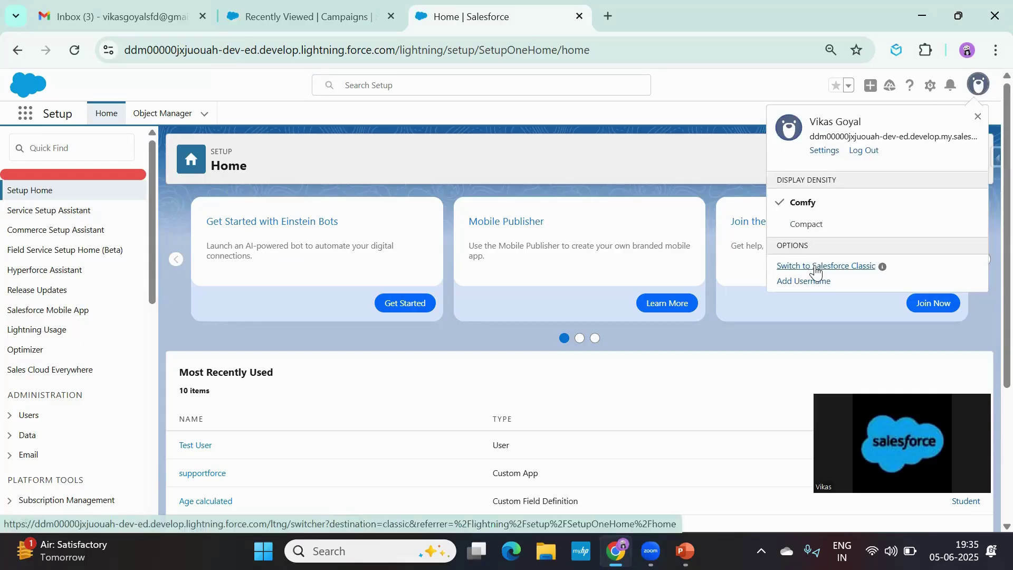
click(816, 270)
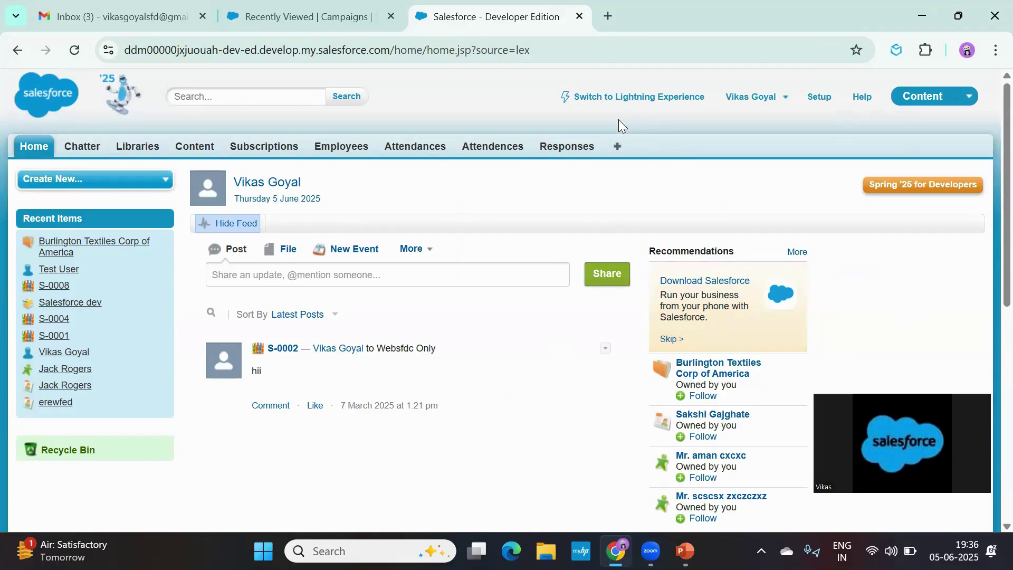
click(637, 96)
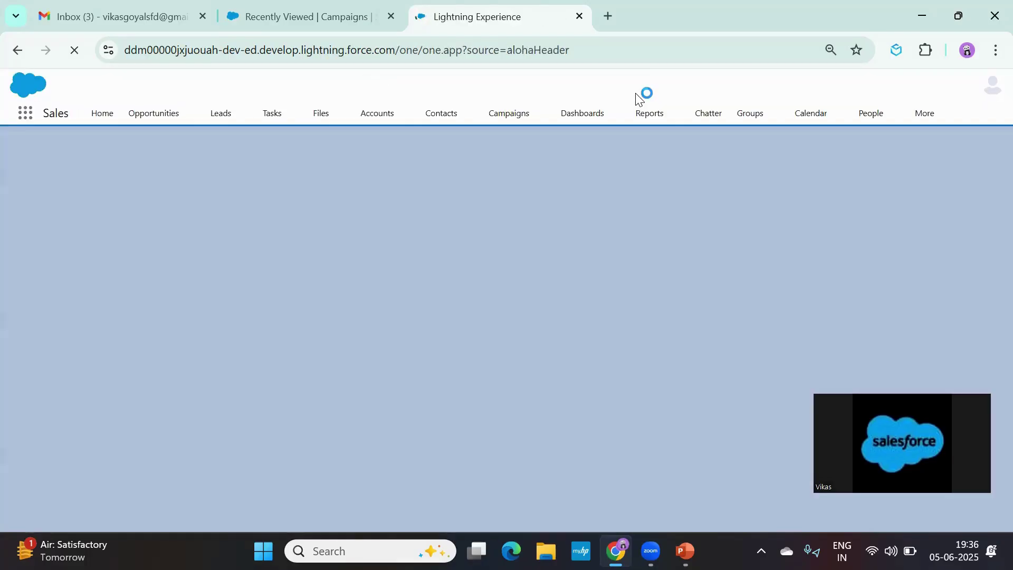
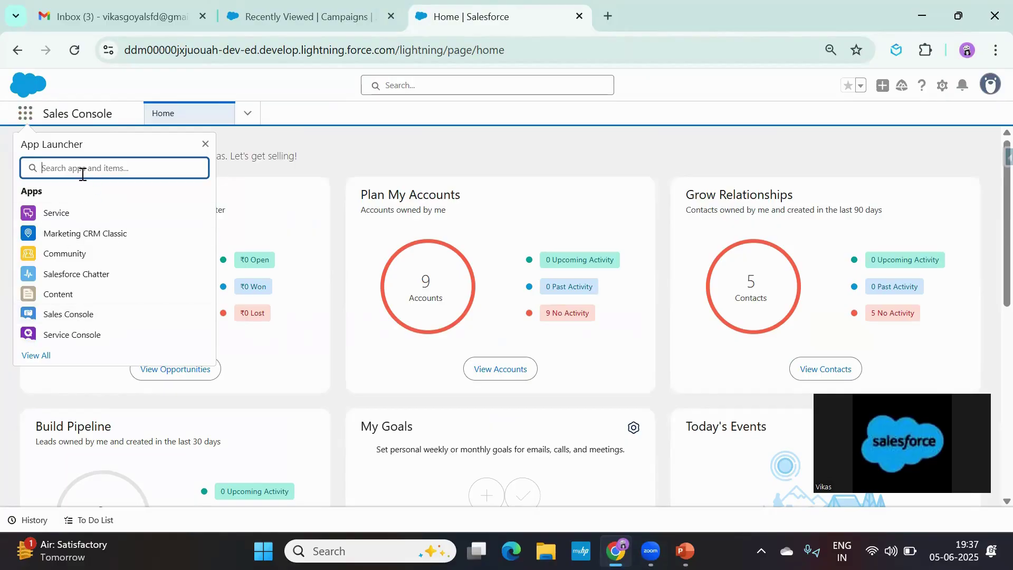
Search the App Launcher for sales and open the Sales app
text(sales)
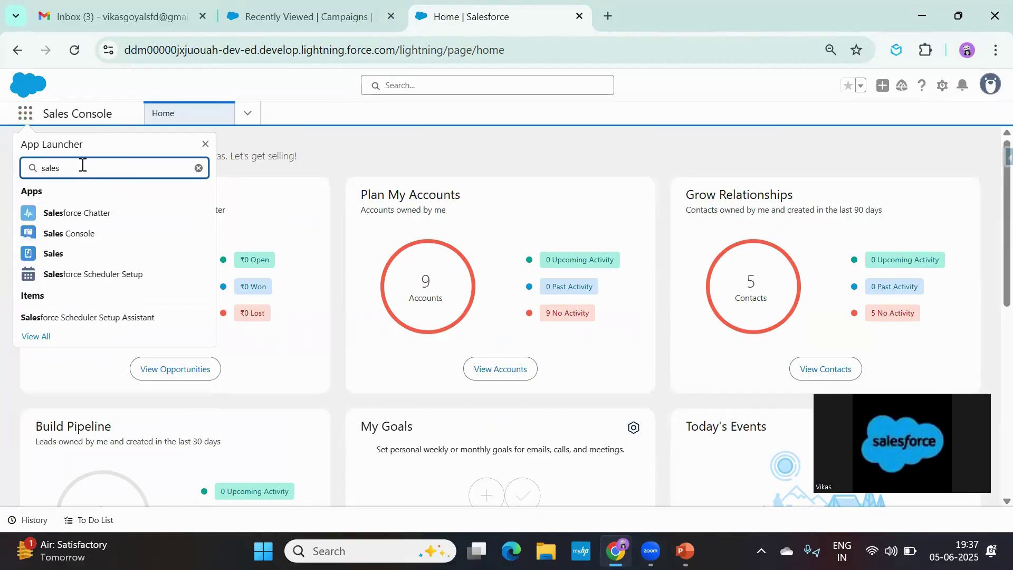
click(69, 254)
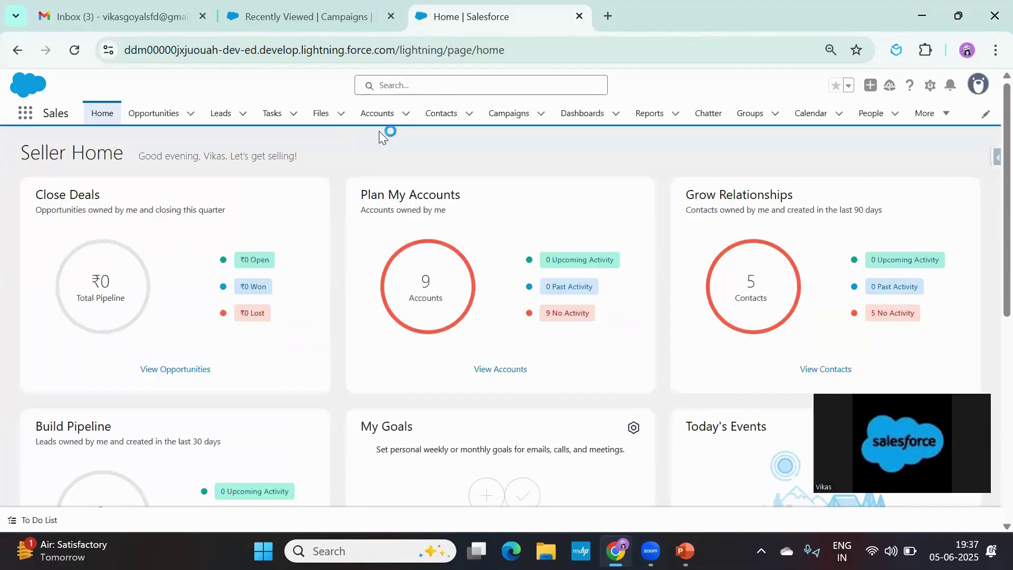
View the Accounts and Contacts lists in the Sales app, and open the Contact 2500 record
click(378, 113)
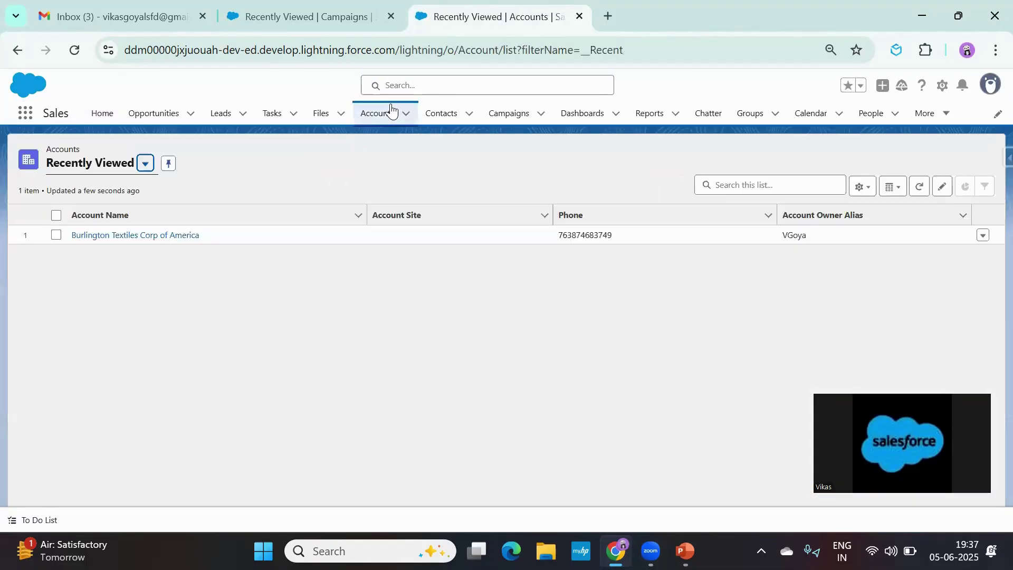
click(444, 115)
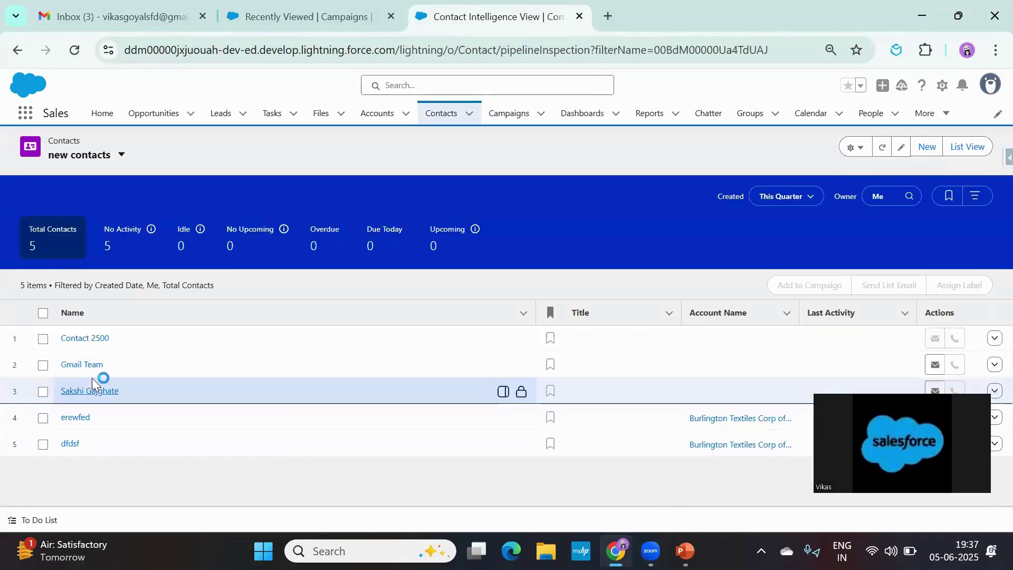
click(87, 338)
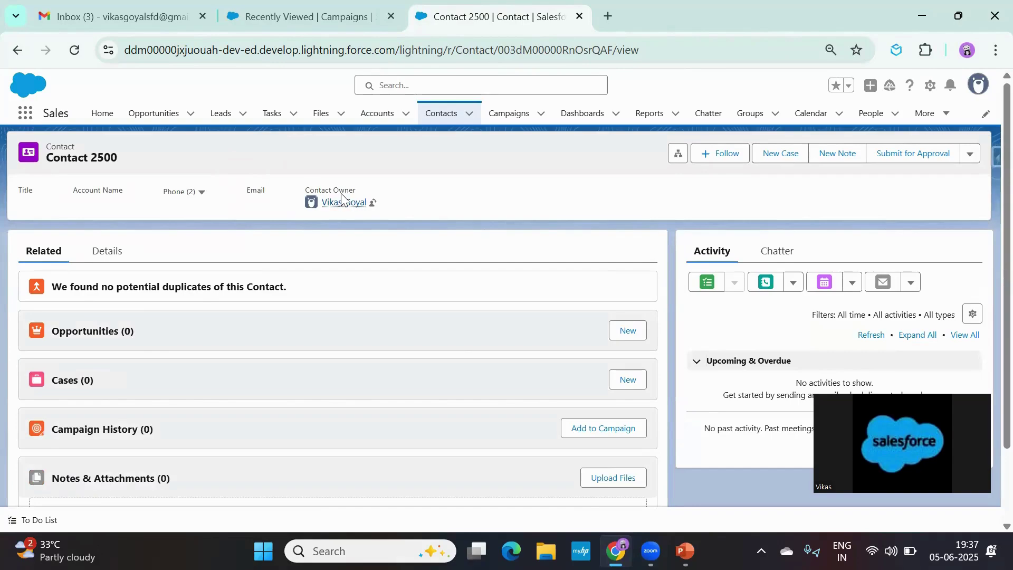
View the Dashboards page, open the Sample Flow Report: Screen Flows under Reports, and dismiss the Unified Analytics Home prompt
click(574, 116)
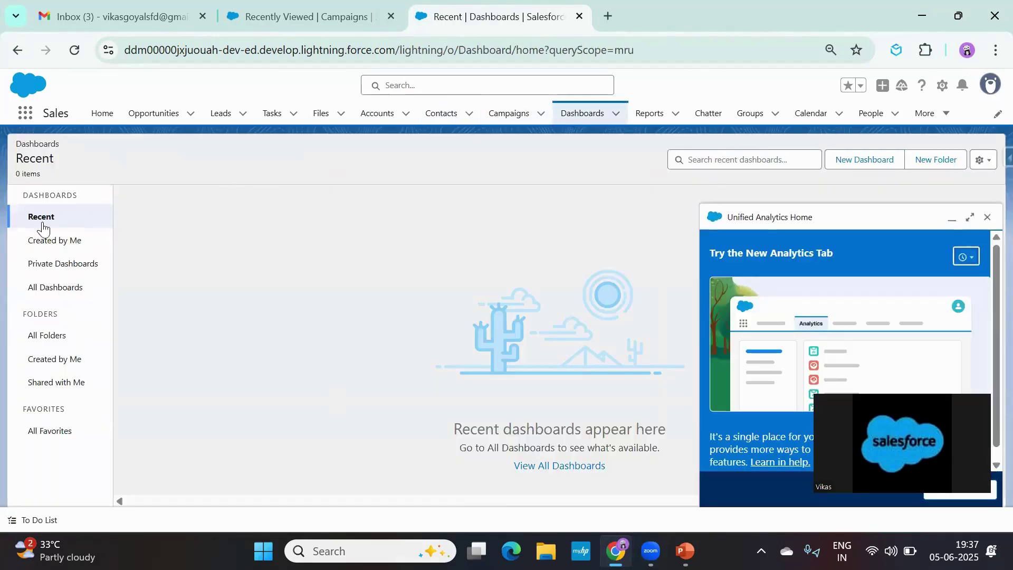
click(648, 120)
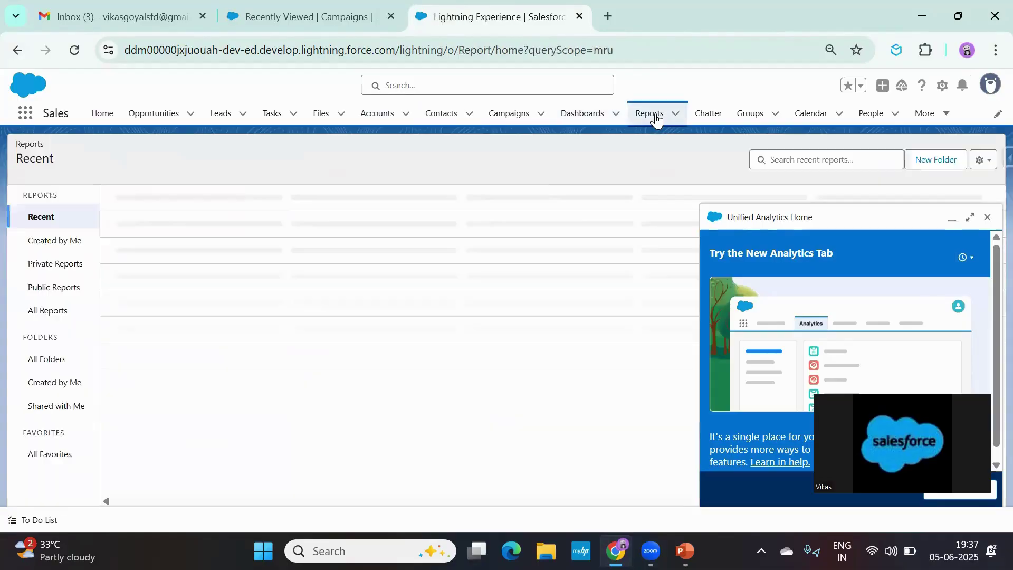
click(150, 234)
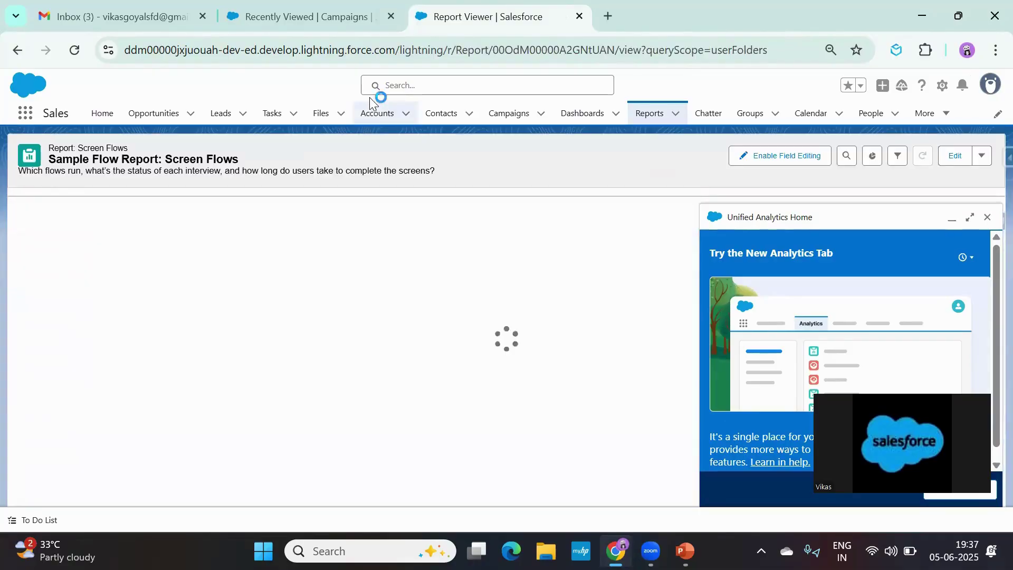
click(989, 217)
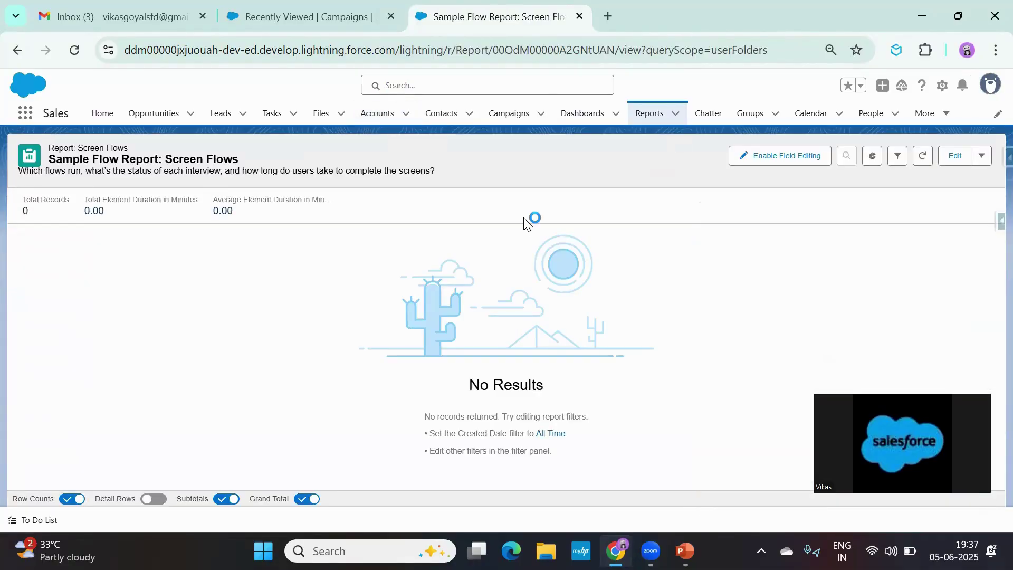
Find the Sales Console app in the App Launcher by searching for console, open it, and show its list of navigation items
click(24, 113)
text(com)
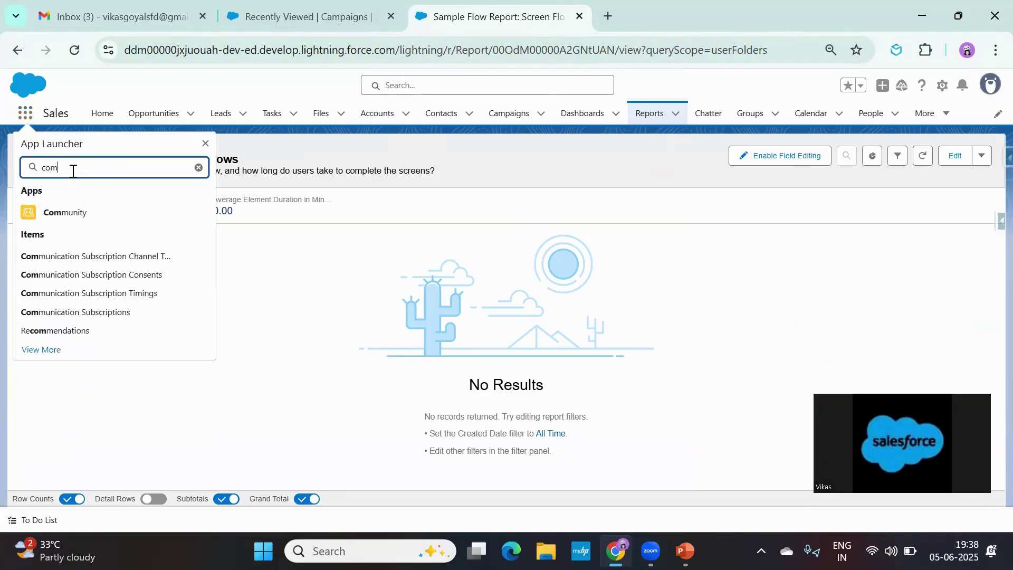
key(BackSpace)
text(nsol)
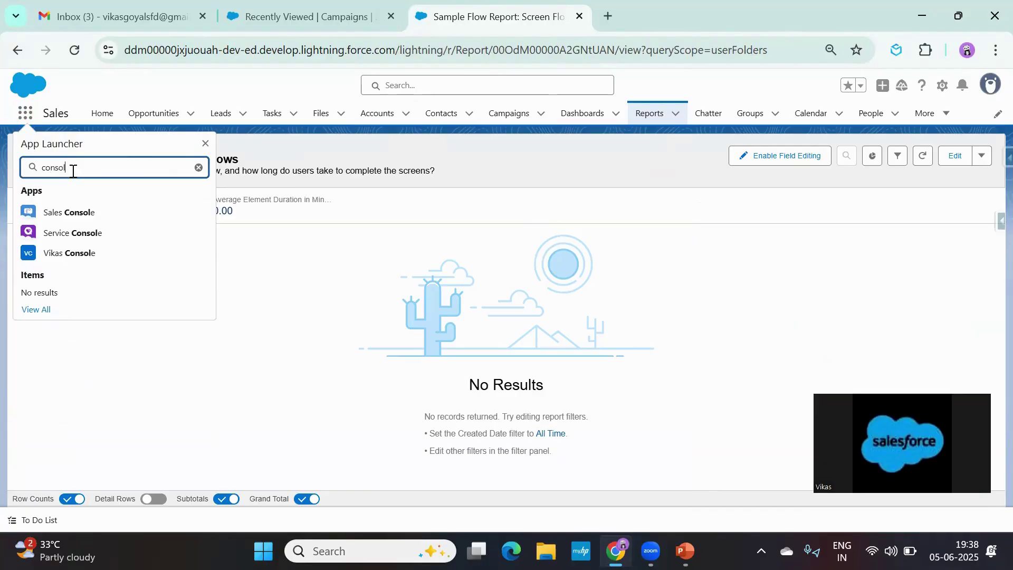
text(e)
click(72, 211)
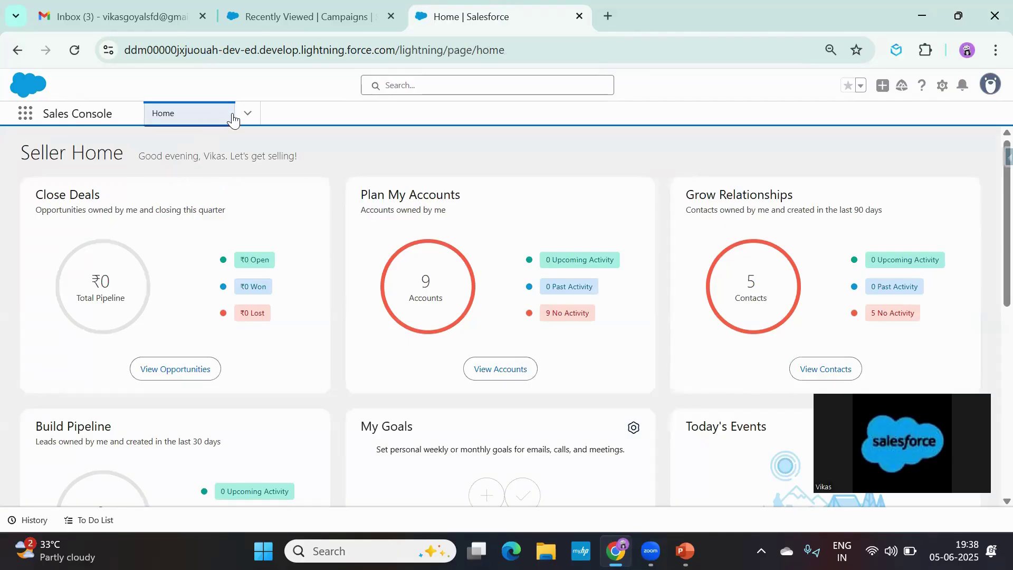
click(248, 115)
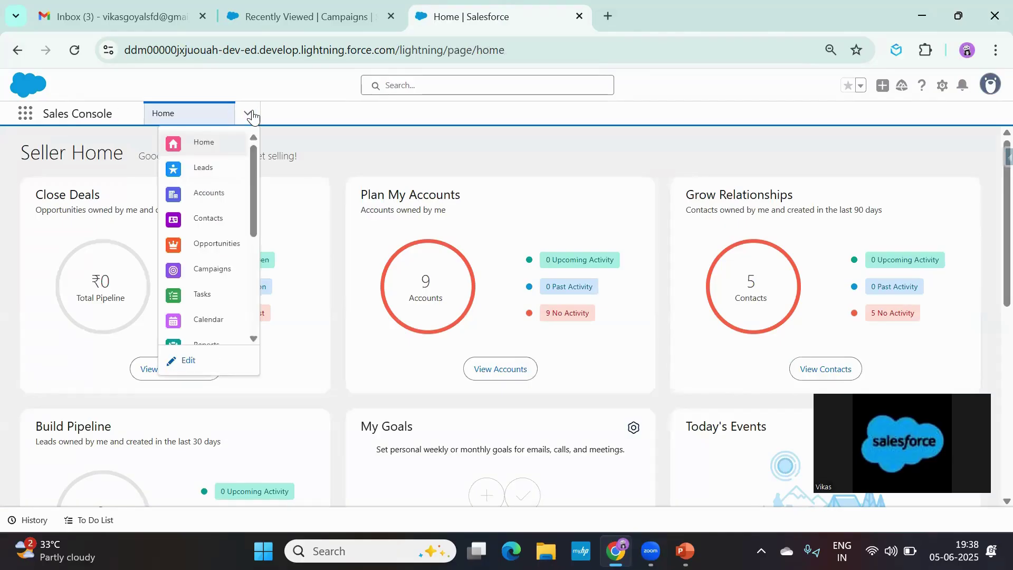
Open the Burlington Textiles Corp of America account from the Accounts list, and view the Tasks and Campaigns lists in Sales Console
click(209, 202)
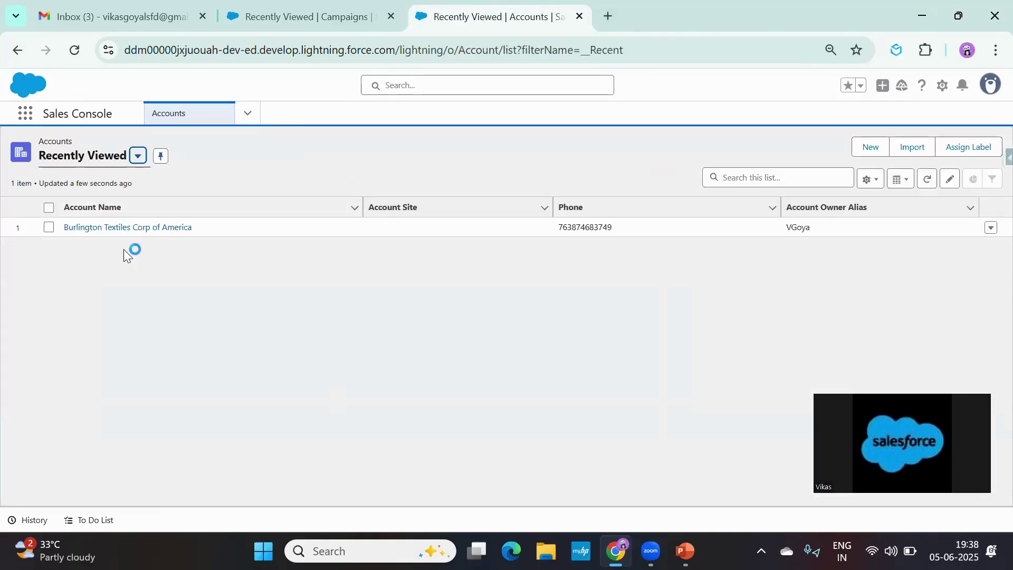
click(141, 228)
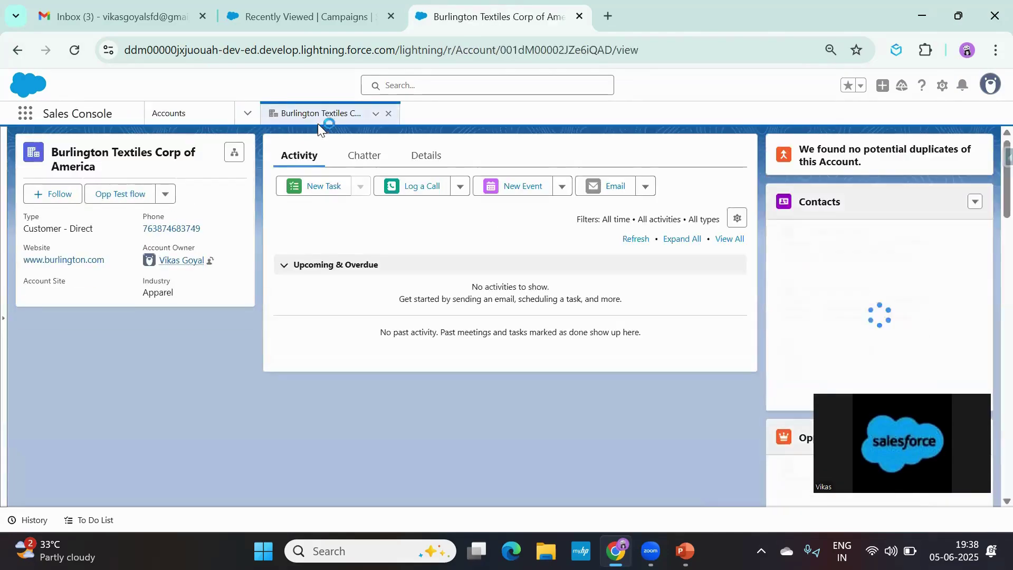
click(244, 114)
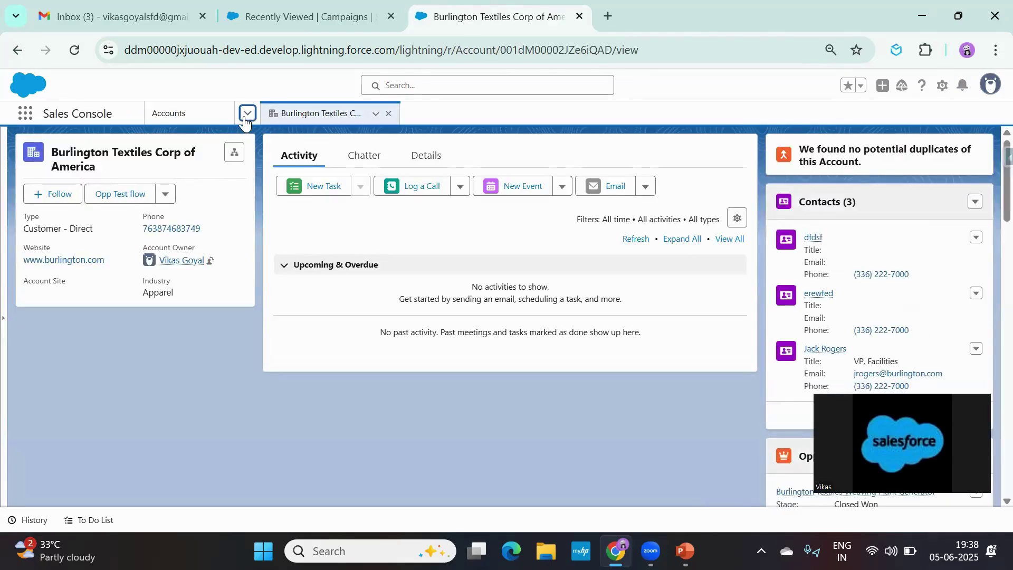
click(213, 299)
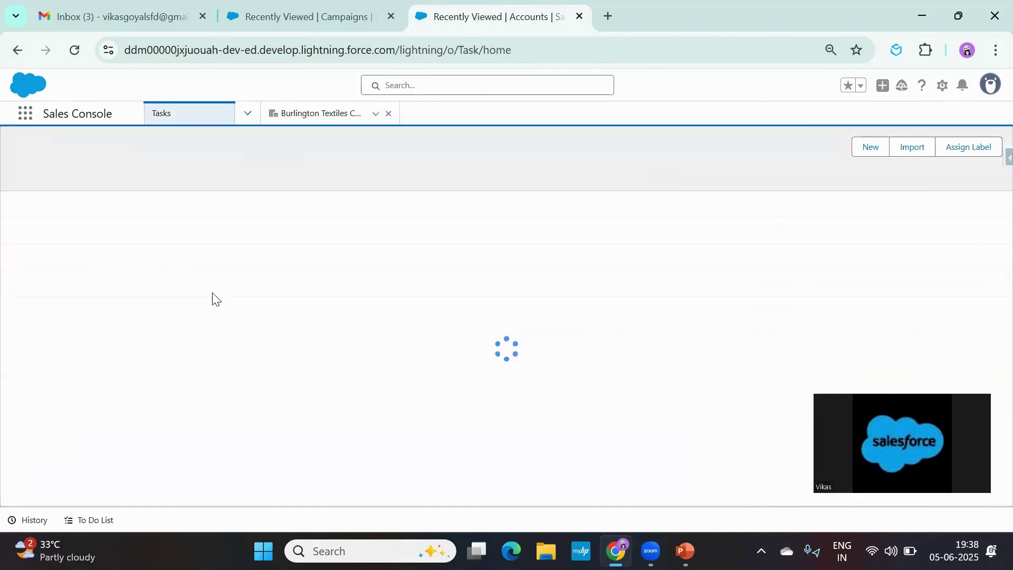
click(246, 113)
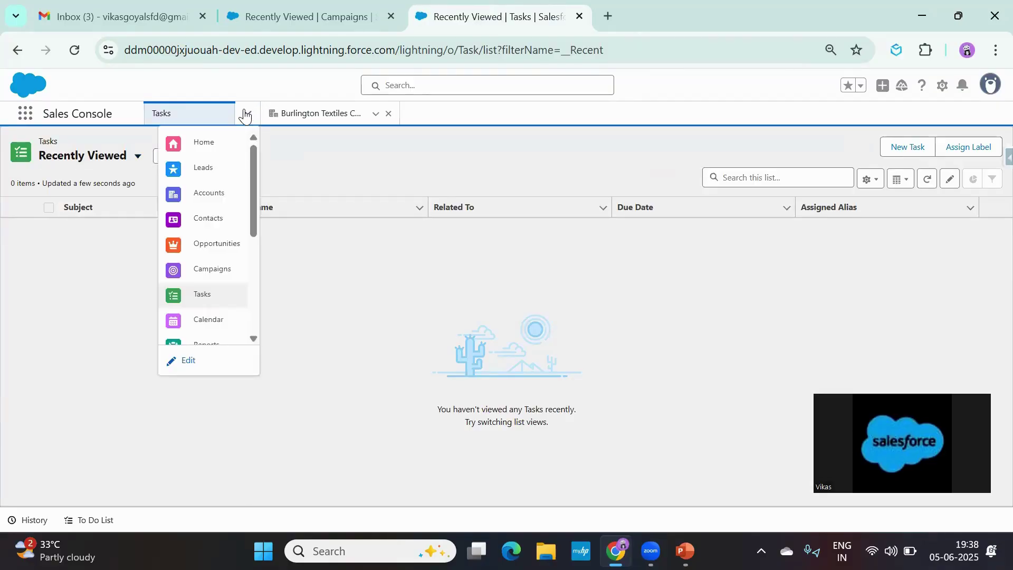
click(212, 269)
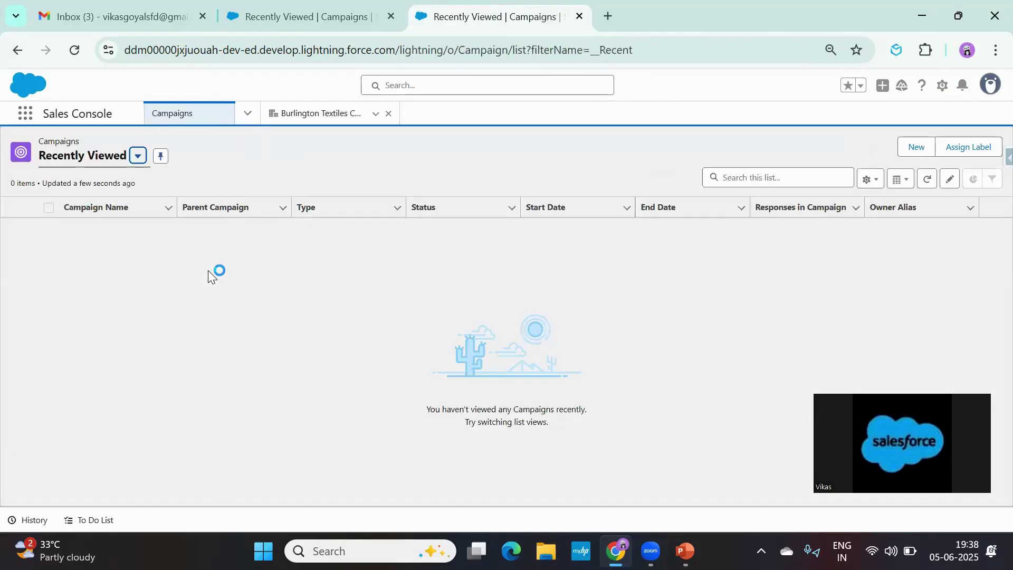
Show the Contacts list and open the Gmail Team contact in its own workspace tab
click(247, 112)
click(218, 216)
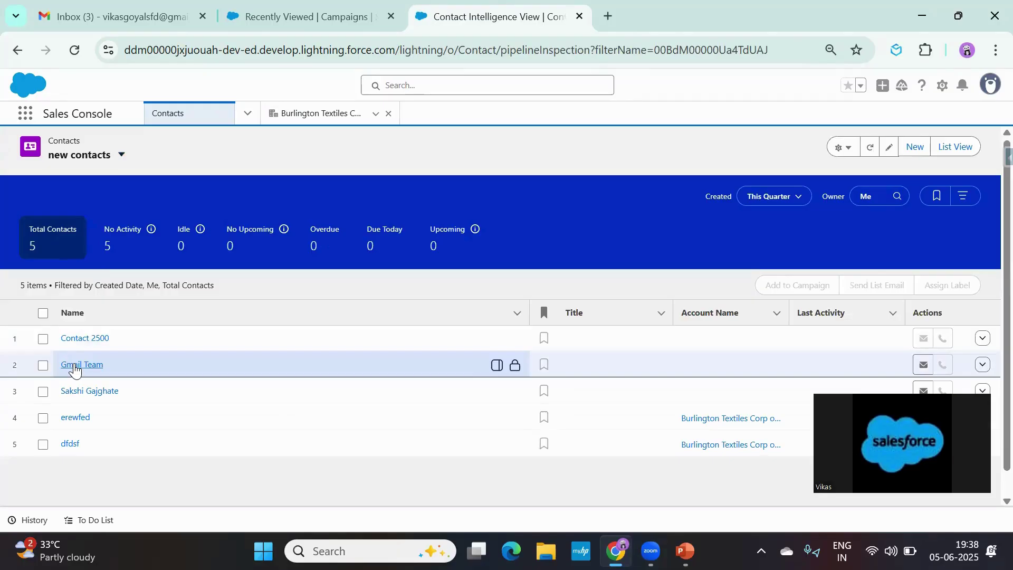
click(73, 365)
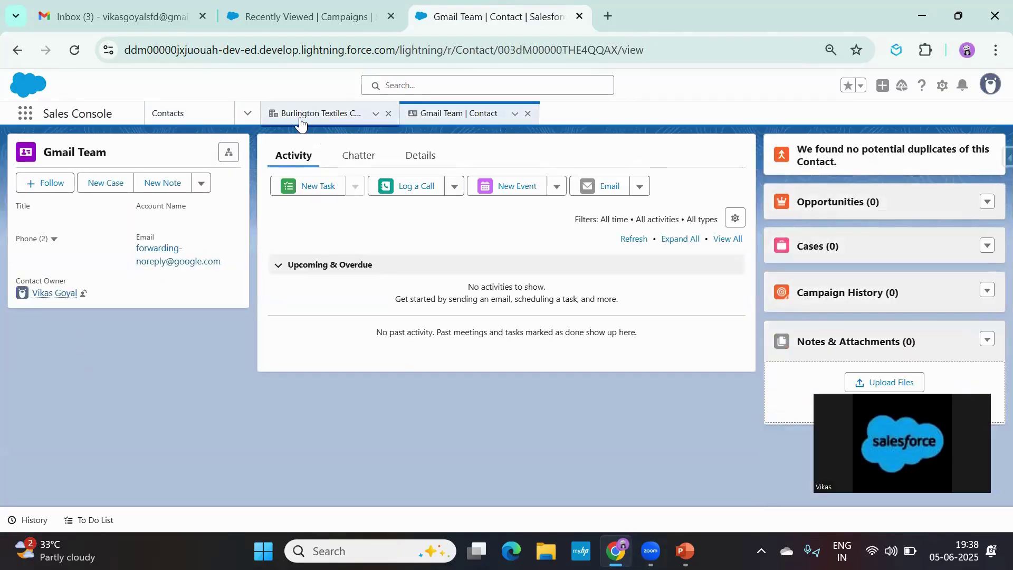
Alternate between the open Burlington Textiles account and Gmail Team contact records, ending on the account
click(299, 121)
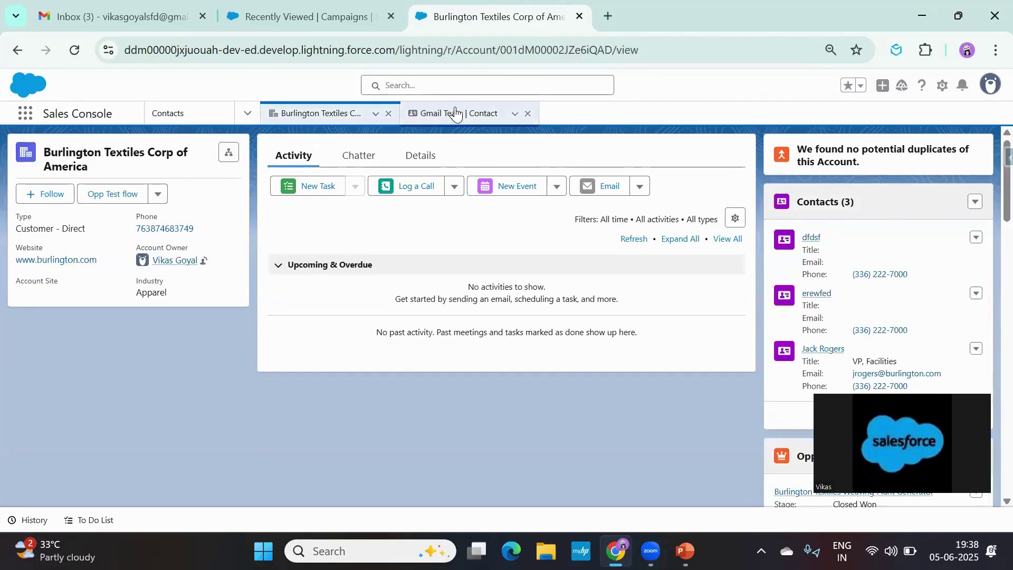
click(455, 113)
click(312, 113)
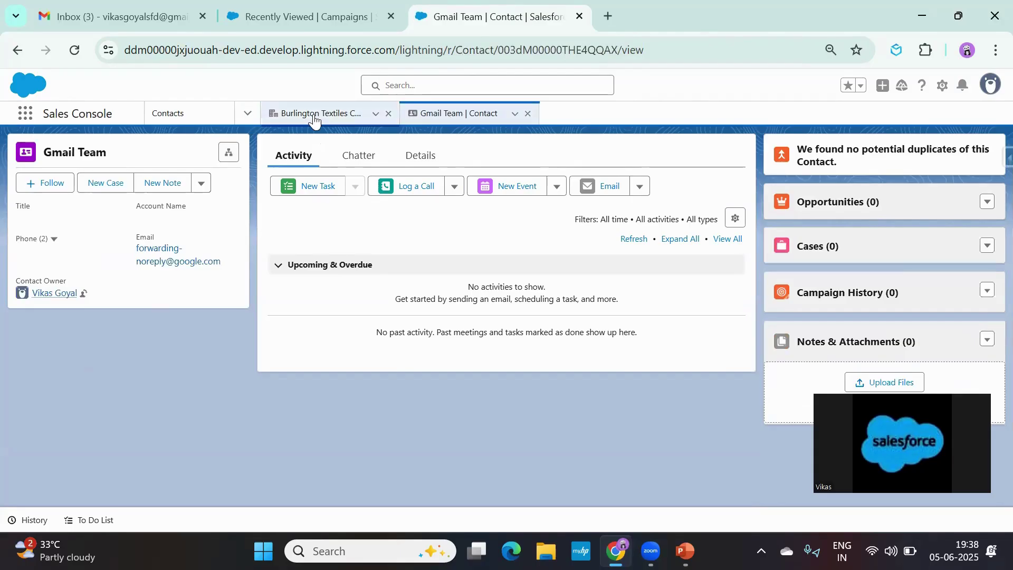
click(481, 113)
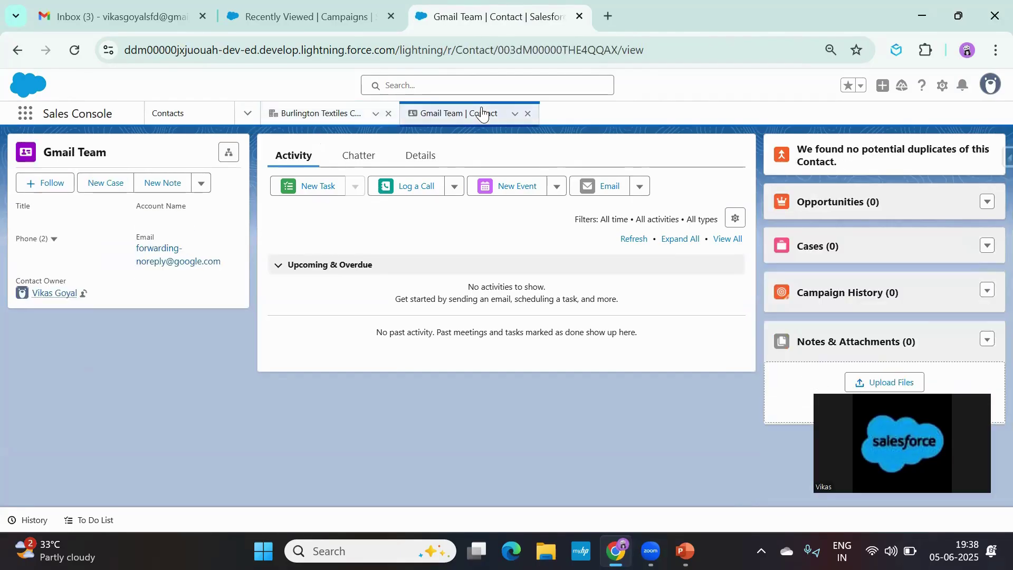
click(337, 112)
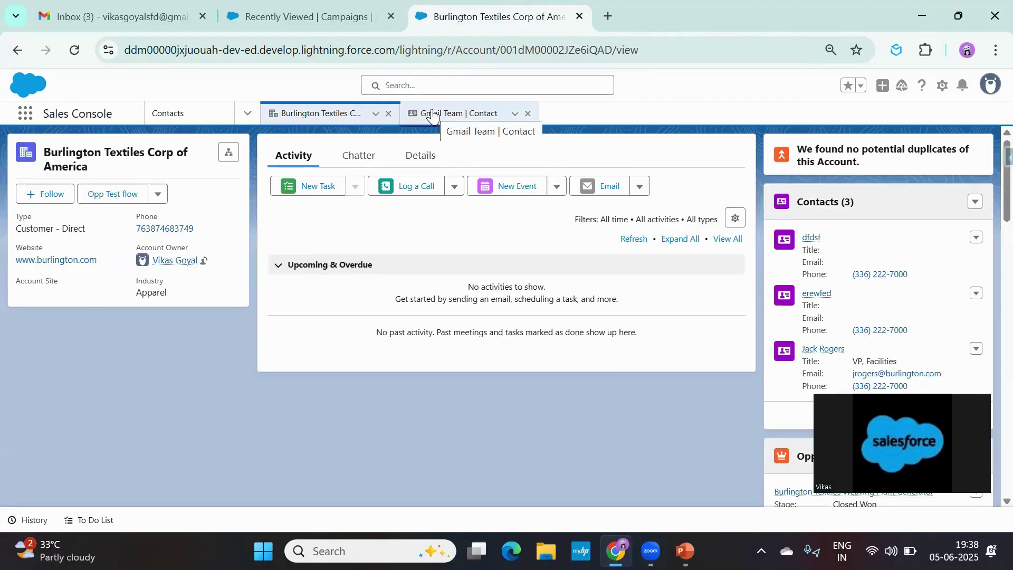
Switch to PowerPoint to view the Day 1 agenda slide, and return to the Salesforce org in Chrome
click(19, 116)
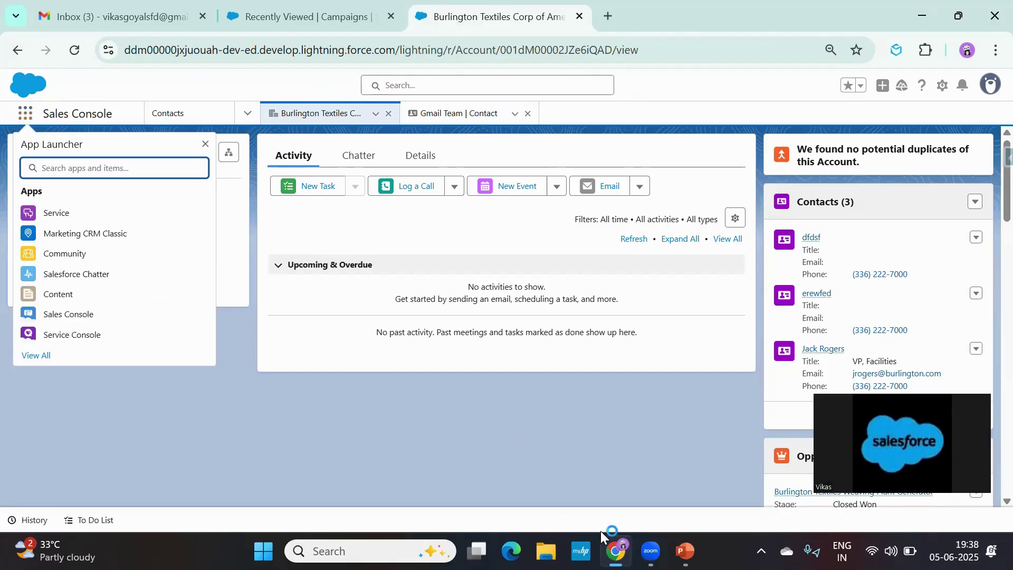
key(super+Tab)
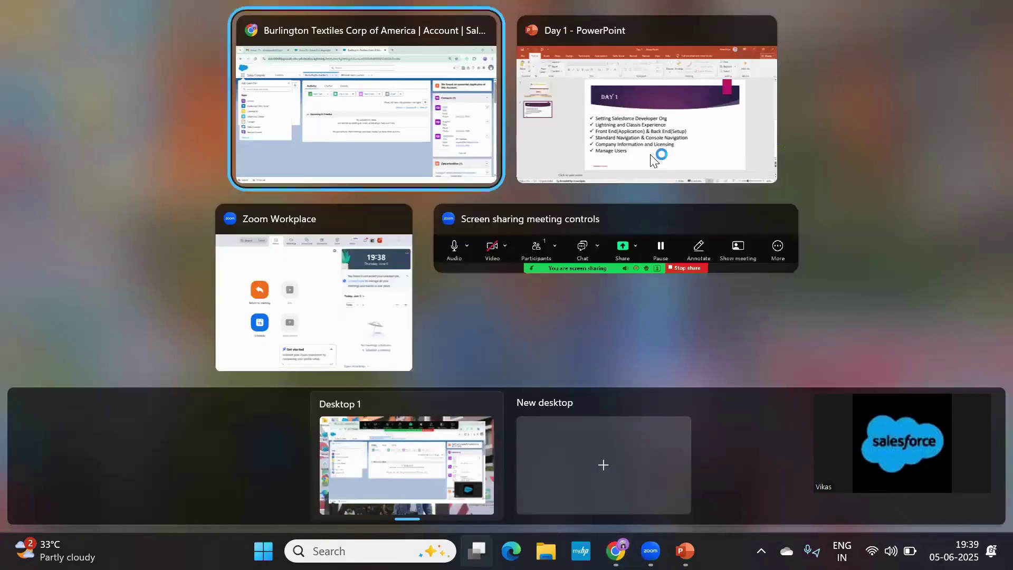
click(650, 154)
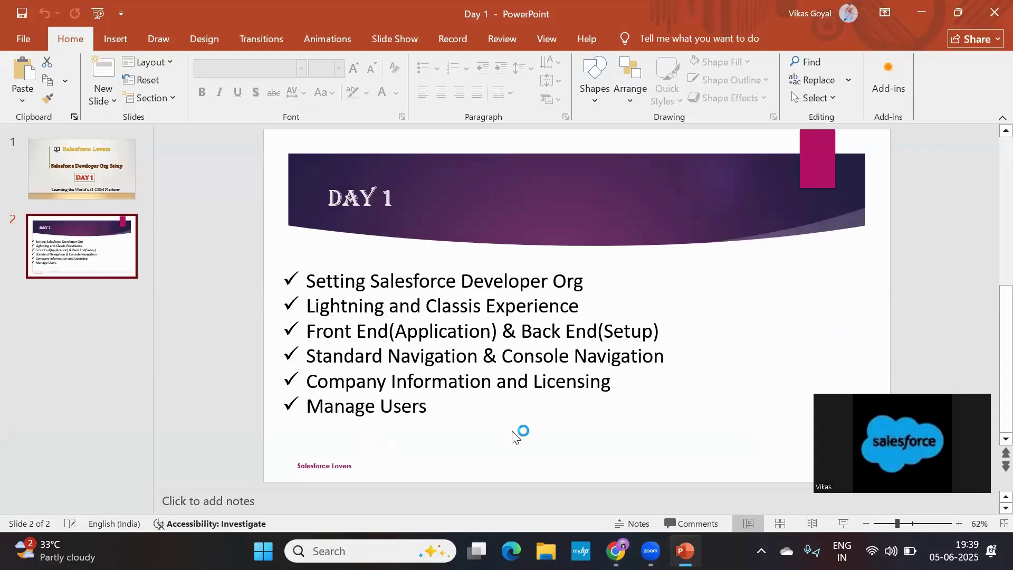
key(super+Tab)
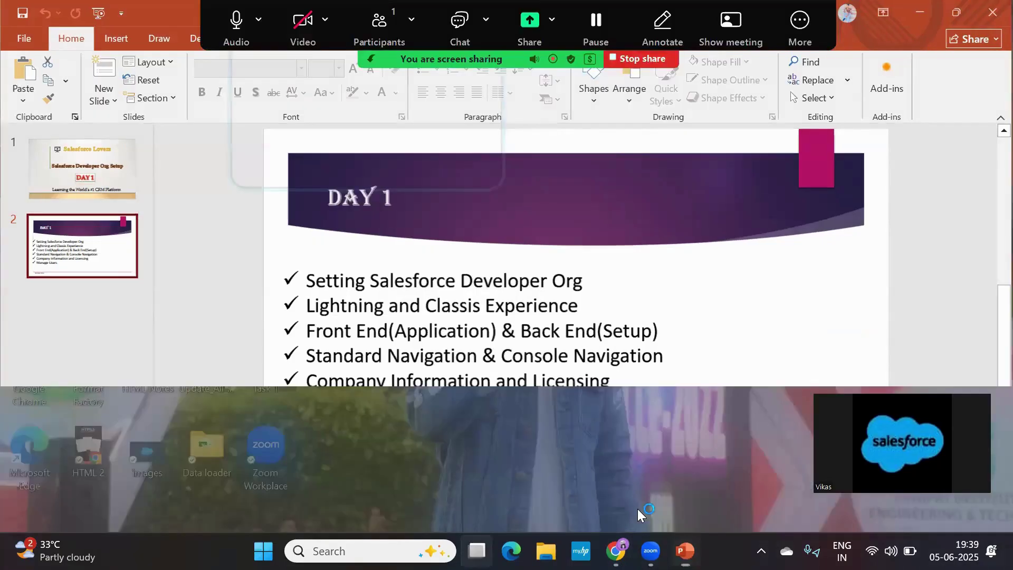
click(599, 163)
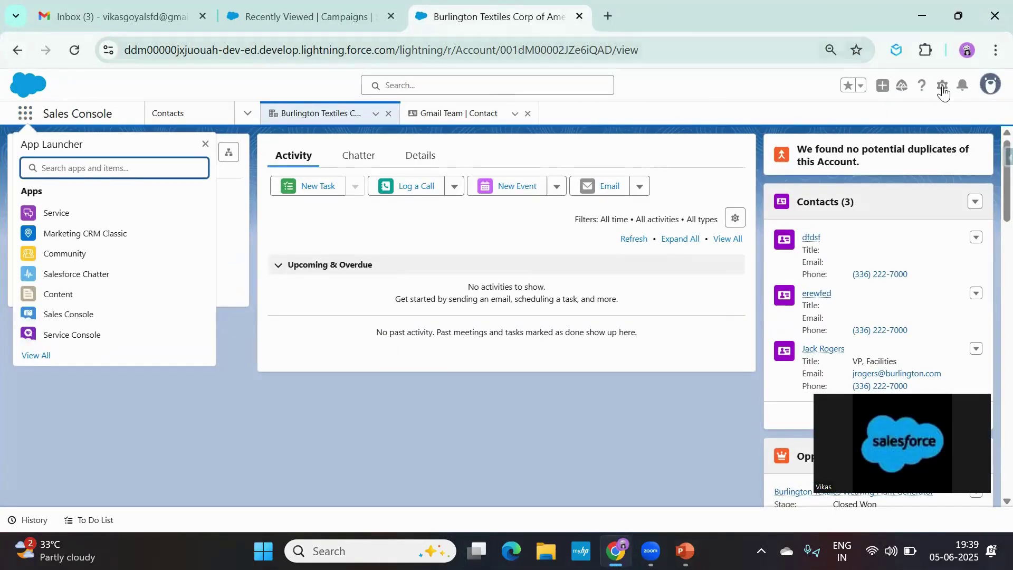
Open Setup, find Company Information by searching for company, and look over the organization details on that page
click(942, 85)
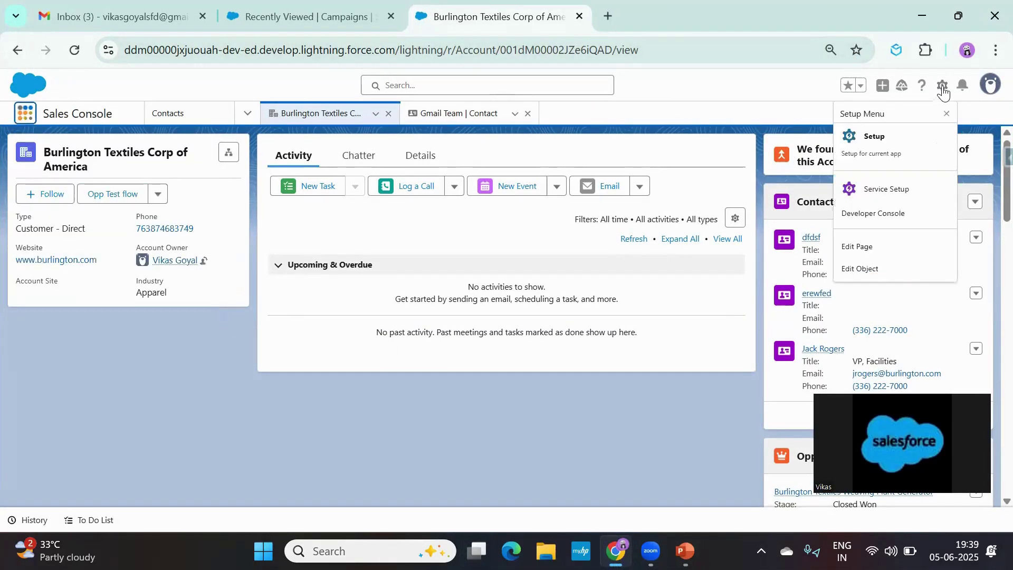
click(868, 146)
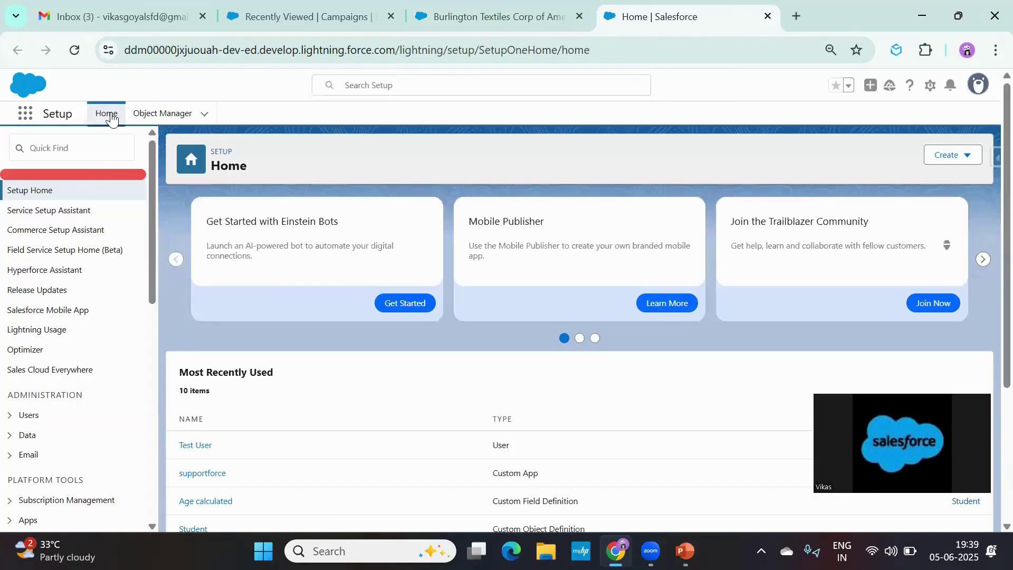
click(77, 150)
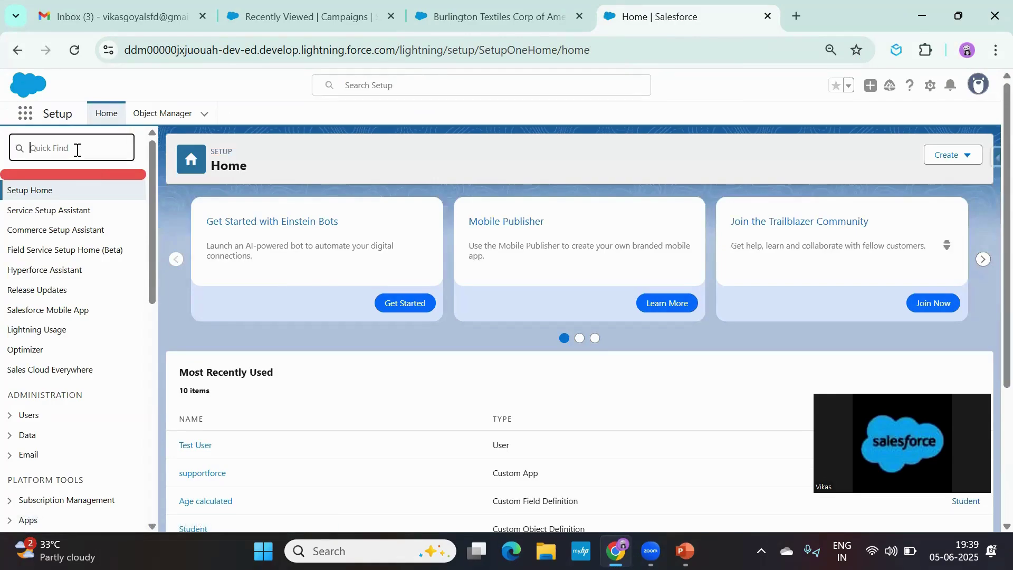
text(comp)
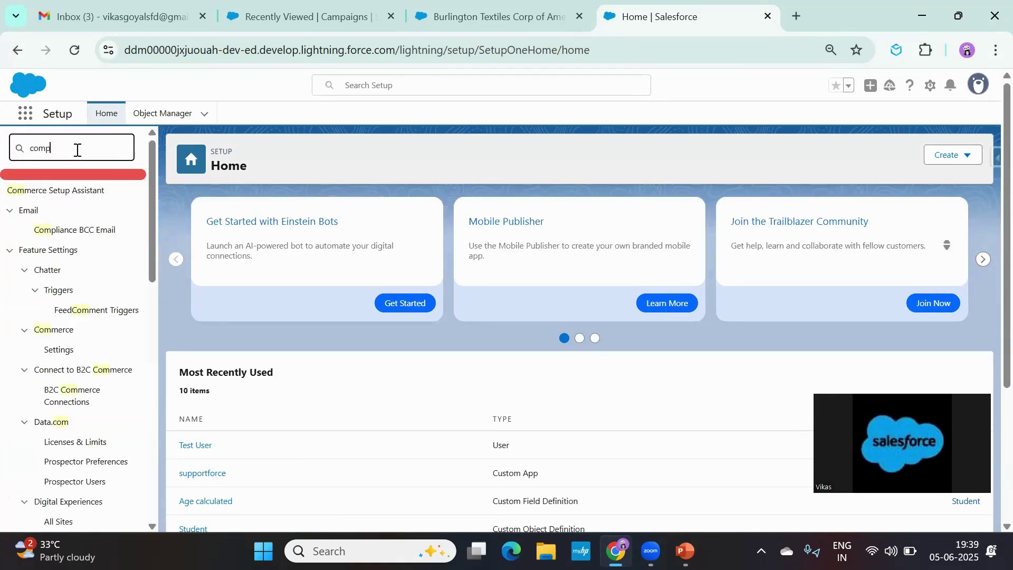
text(any)
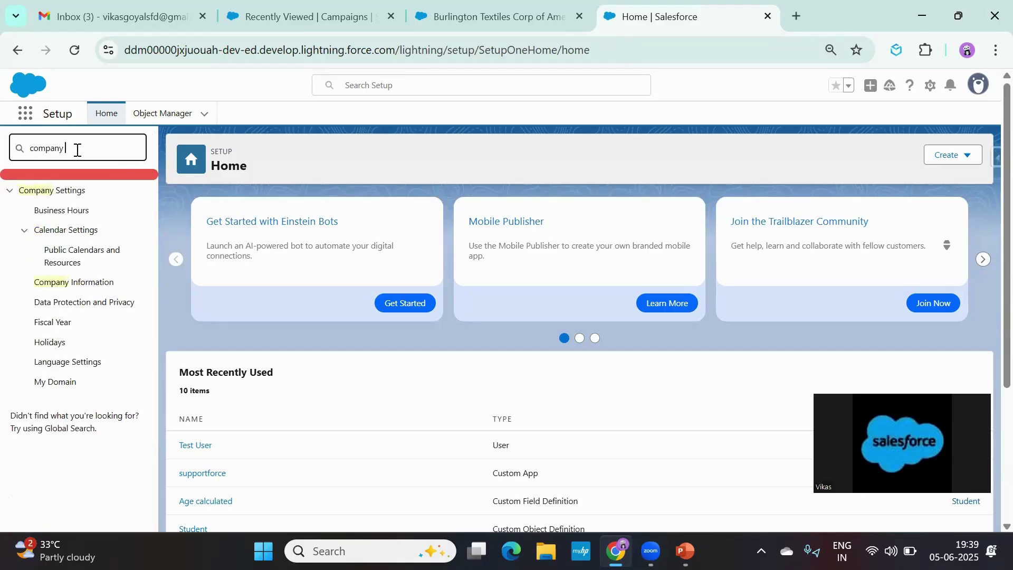
click(83, 193)
click(83, 193)
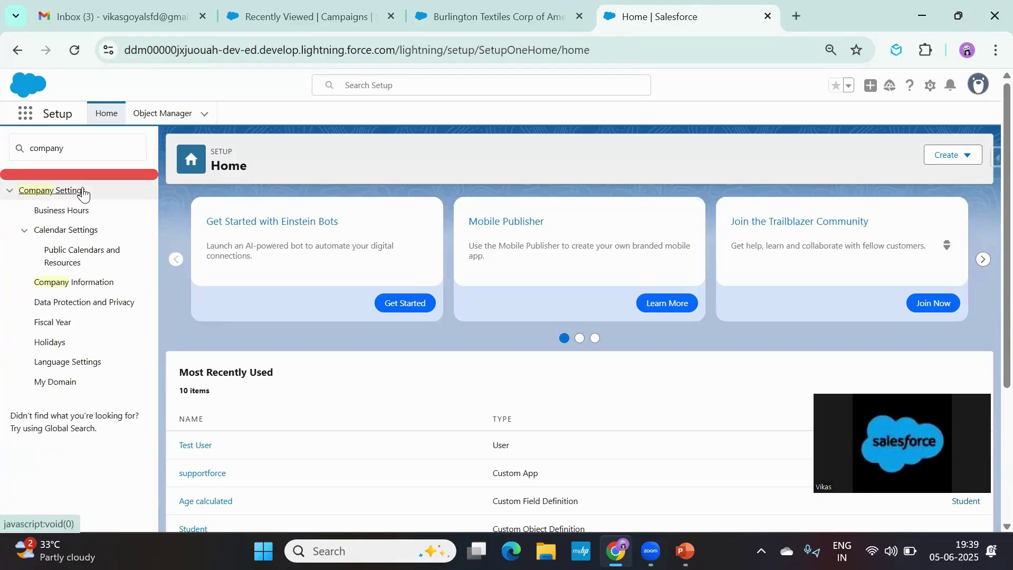
click(79, 284)
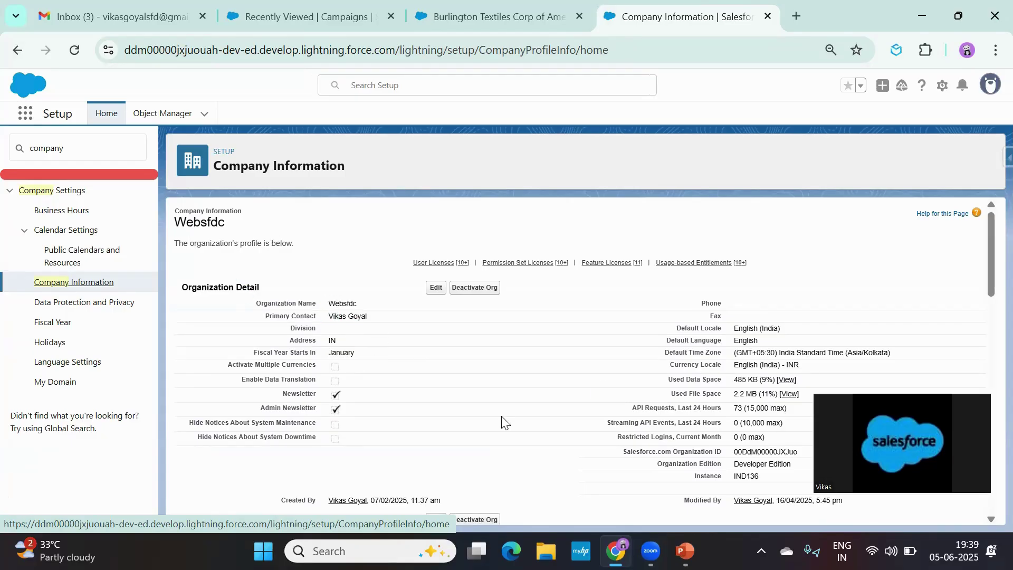
scroll(597, 391, down, 2)
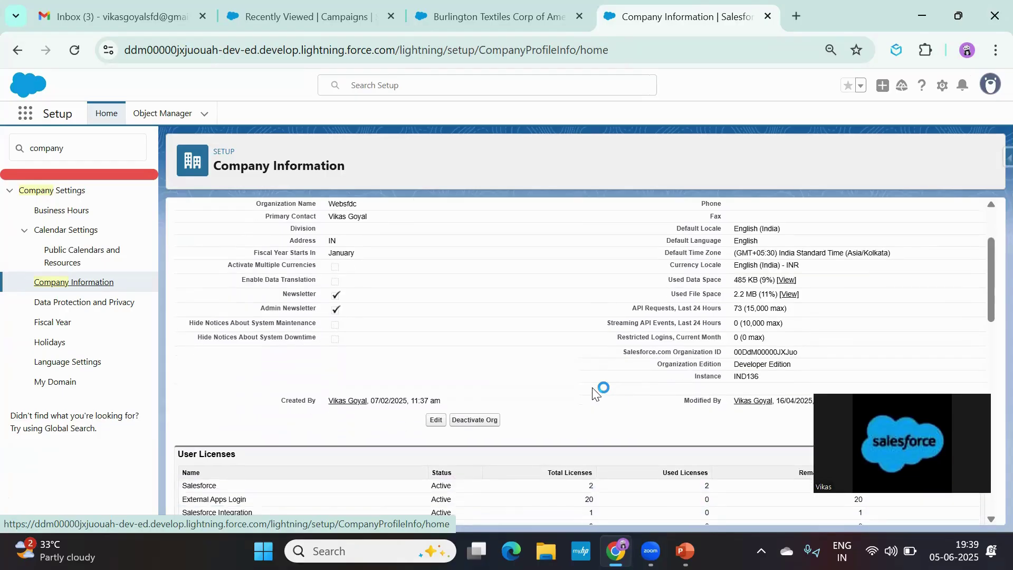
scroll(594, 393, up, 2)
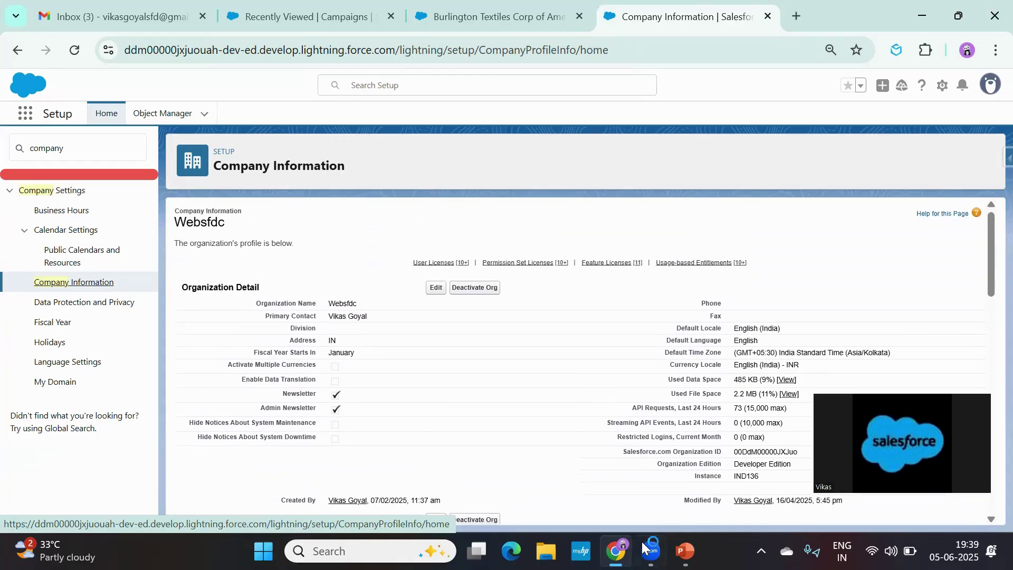
Check the agenda topics again in the Day 1 PowerPoint presentation, and return to the Company Information page in Chrome
mouse_move(650, 551)
click(476, 551)
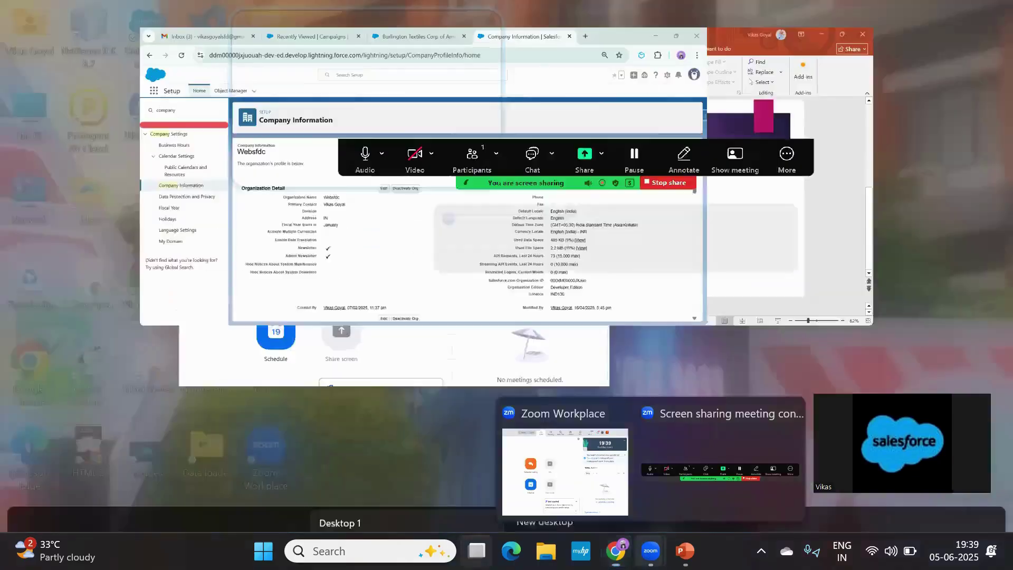
click(601, 152)
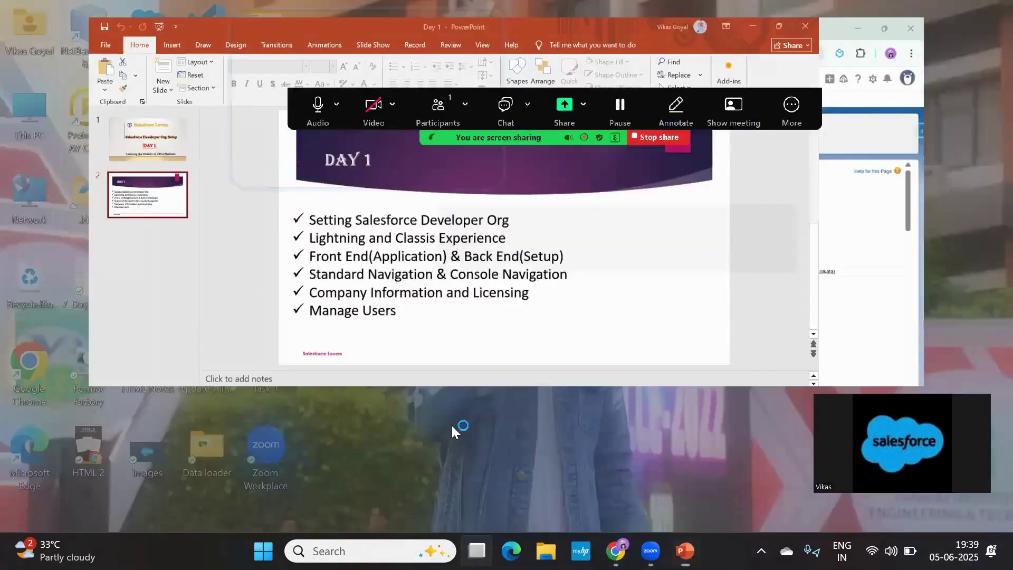
click(477, 551)
click(644, 100)
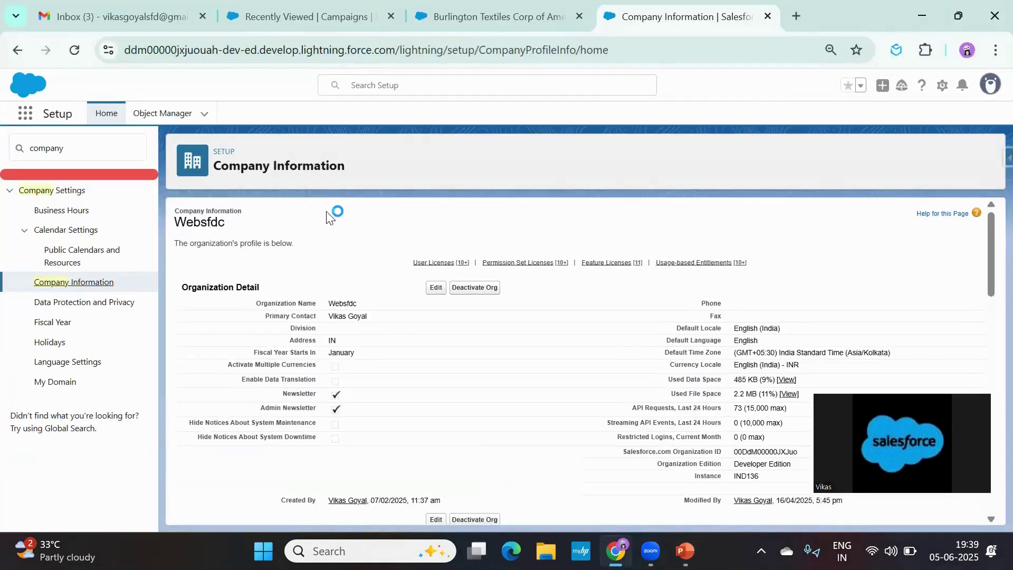
Examine the User Licenses table on the Company Information page, comparing total and used licenses for the Salesforce license
scroll(330, 217, down, 5)
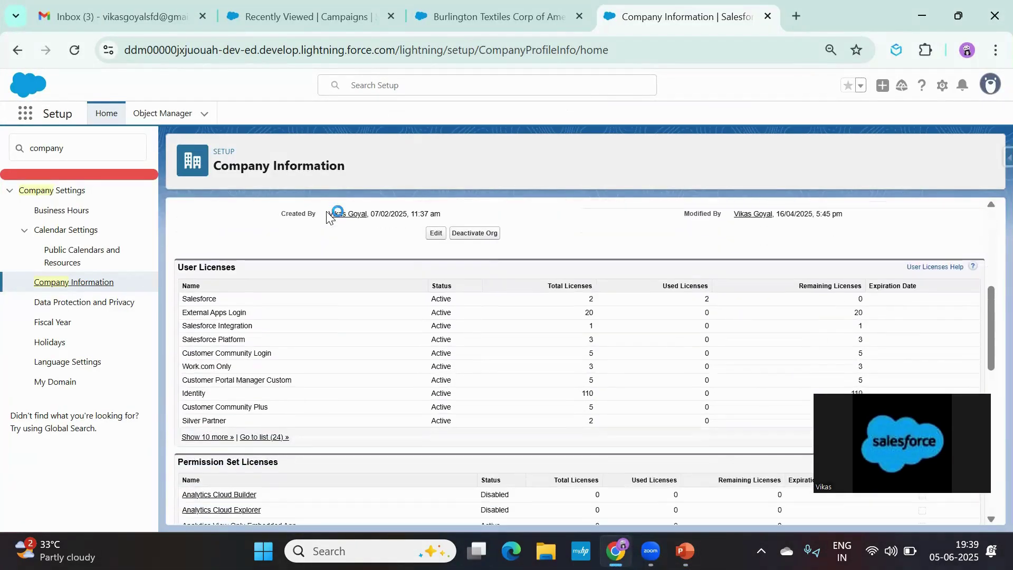
triple_click(186, 262)
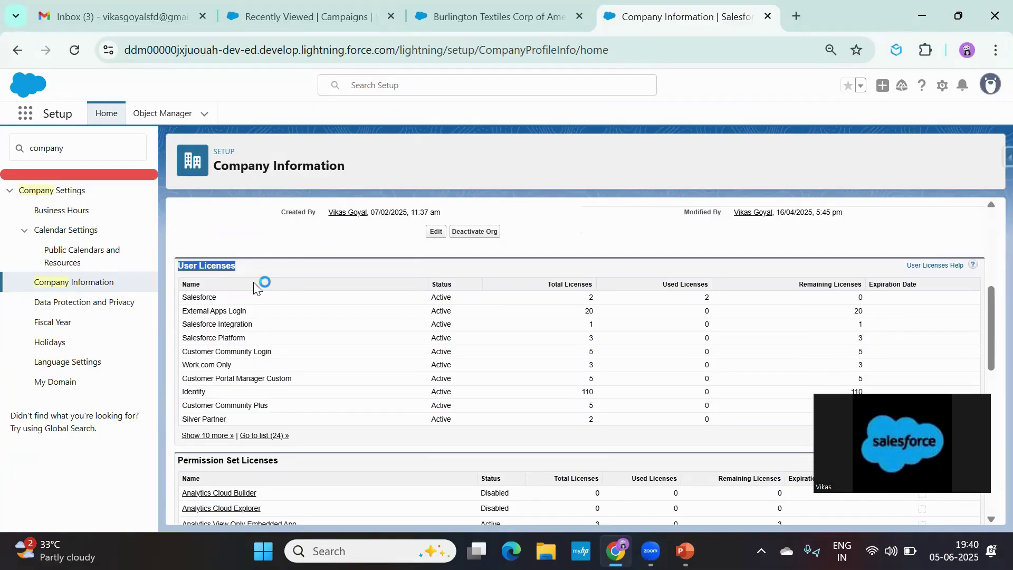
click(592, 298)
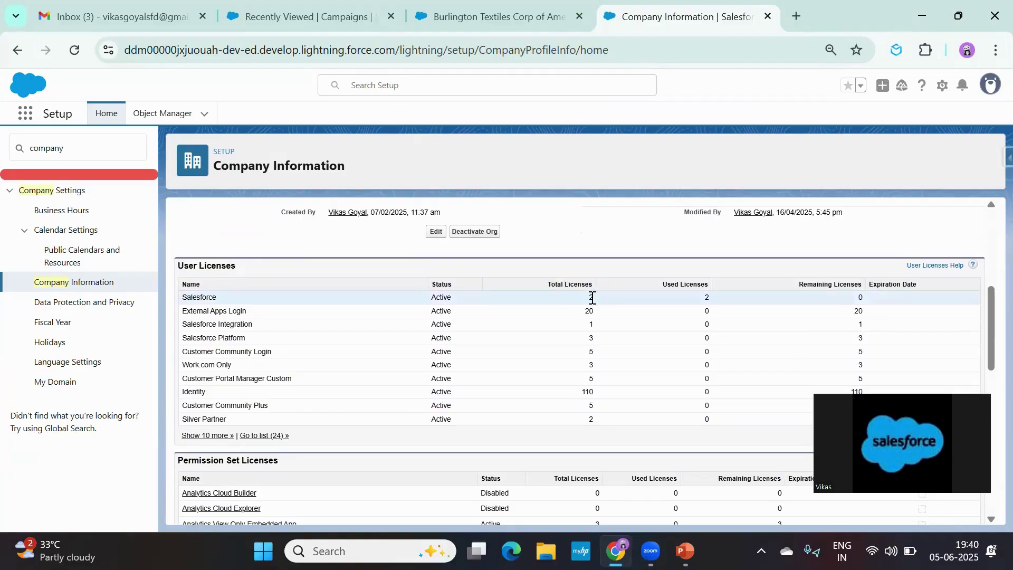
double_click(686, 284)
scroll(859, 293, up, 5)
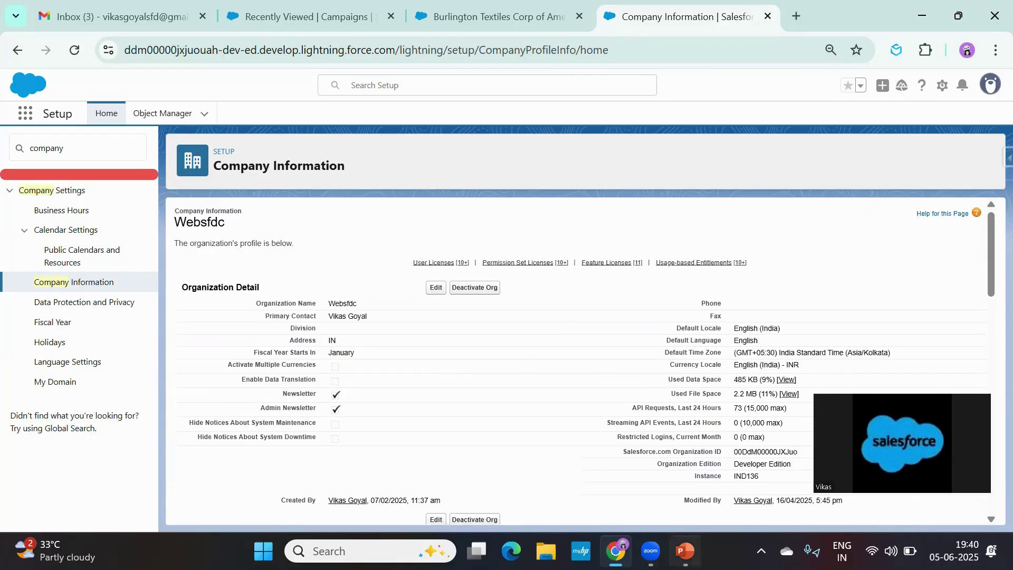
Switch to the Day 1 presentation in PowerPoint and show its title slide
click(684, 551)
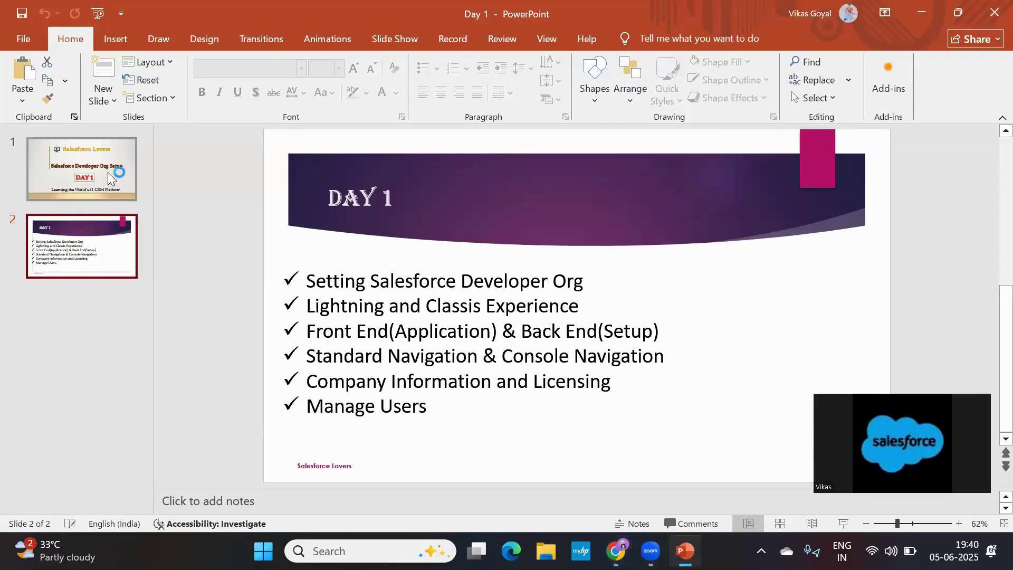
click(80, 174)
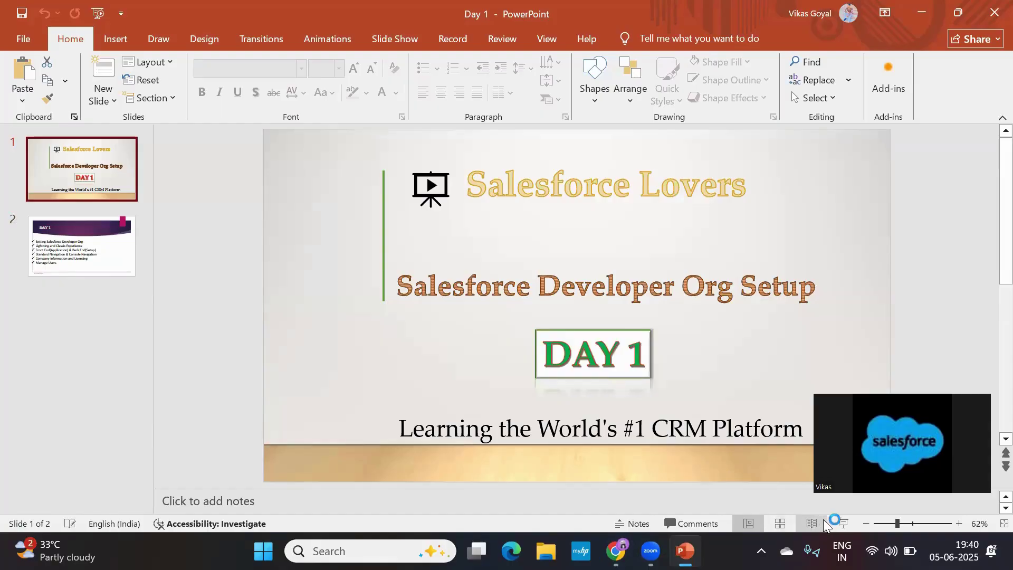